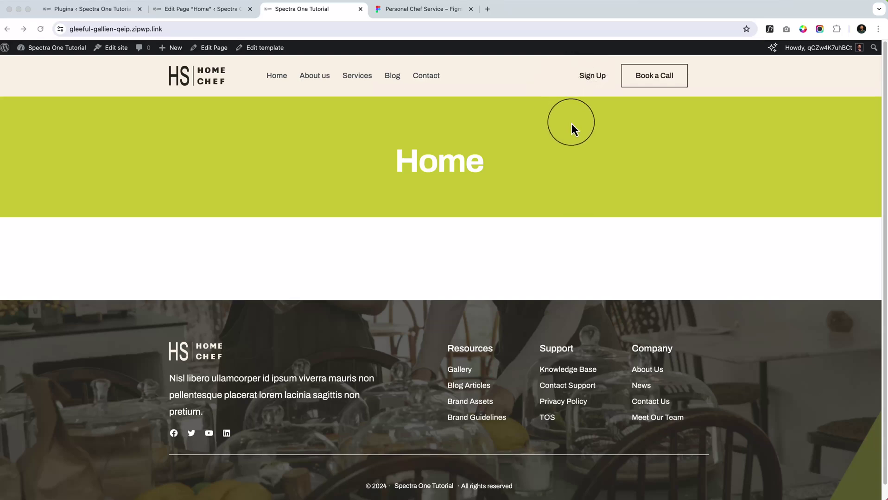
# - Preview the live page in devtools mobile layout at 814 px tall and test its menu
pyautogui.scroll(-1, 532, 243)
pyautogui.scroll(1, 532, 241)
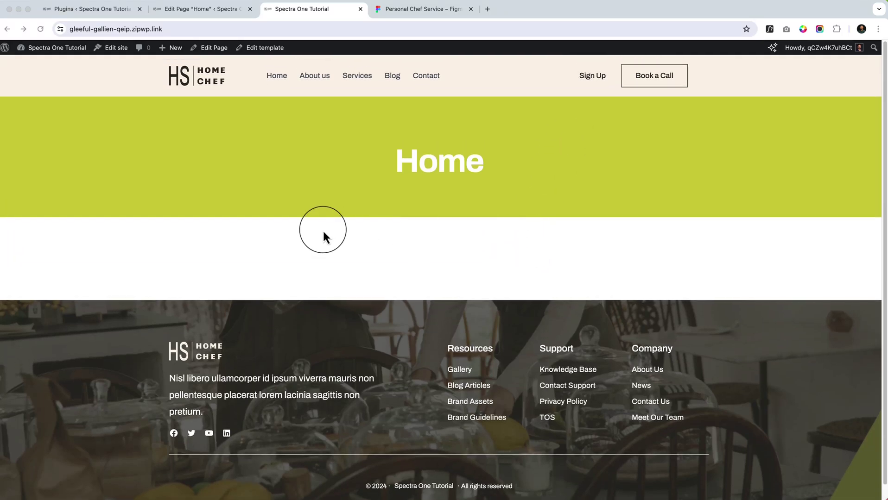
pyautogui.rightClick(323, 229)
pyautogui.click(373, 395)
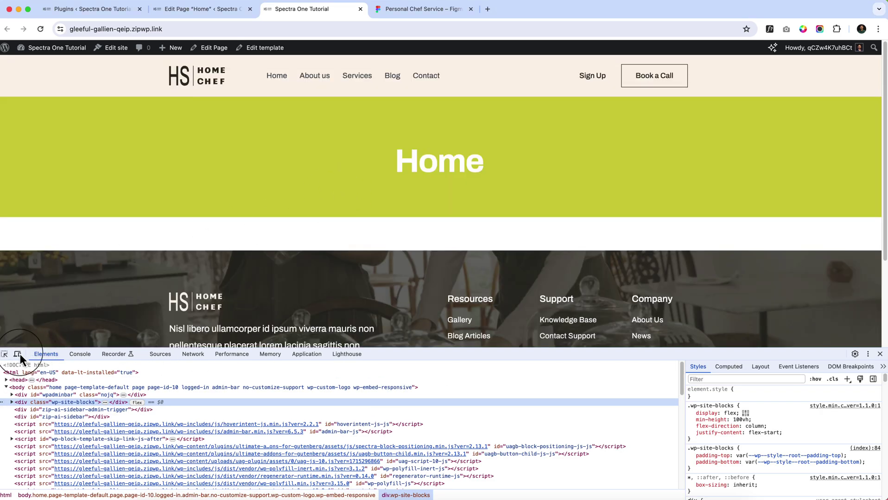
pyautogui.click(18, 354)
pyautogui.moveTo(662, 346); pyautogui.dragTo(674, 459)
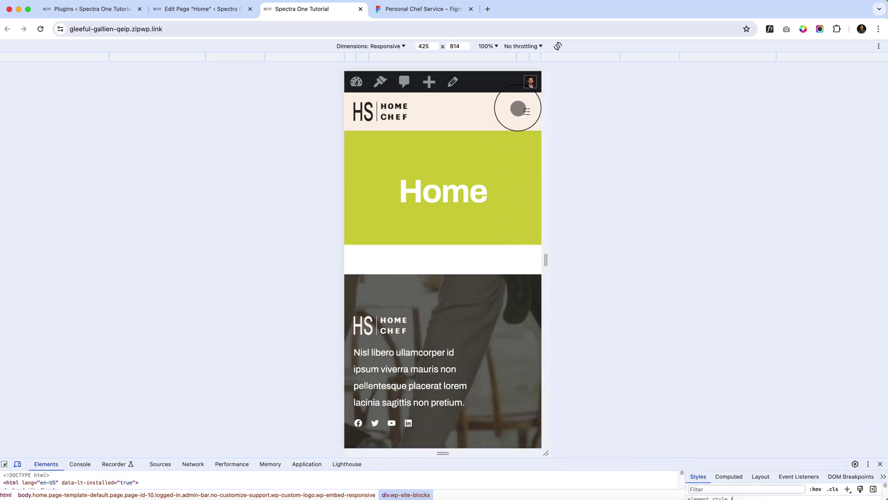
pyautogui.click(526, 110)
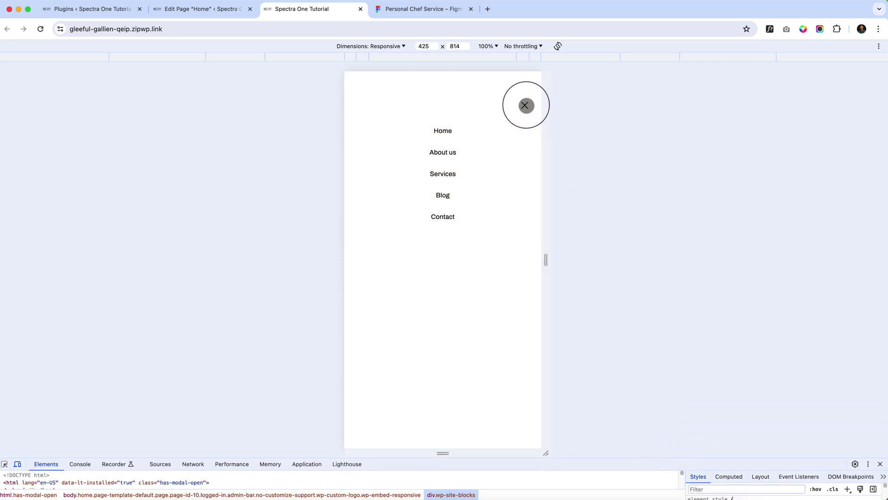
pyautogui.click(525, 106)
pyautogui.scroll(-15, 461, 267)
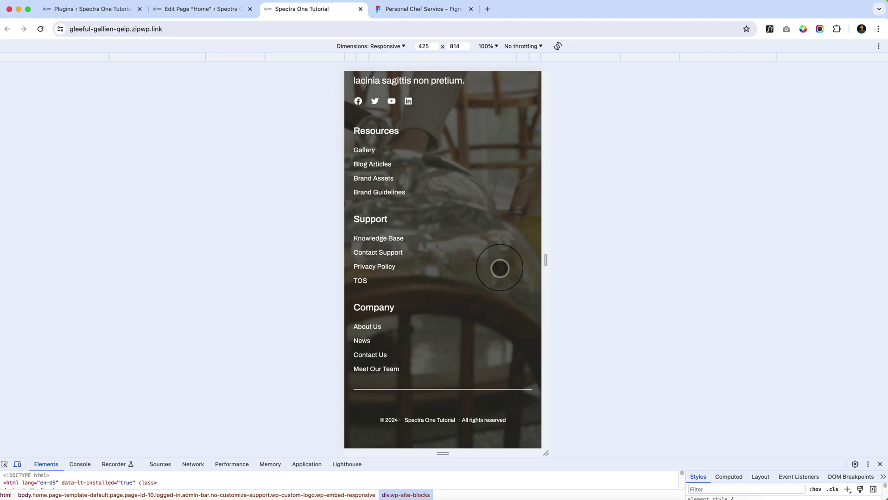
pyautogui.scroll(15, 499, 268)
pyautogui.scroll(-2, 500, 268)
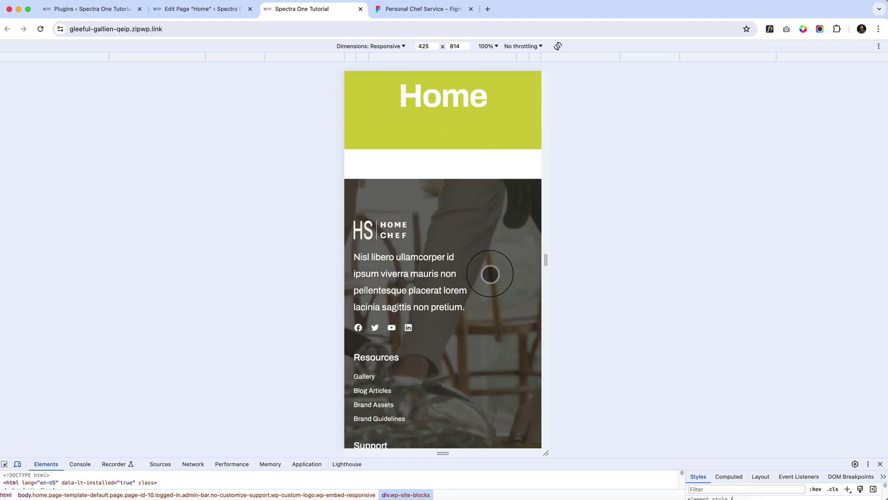
# - Check the page and navigation menu at 768 px tablet width, then exit responsive preview
pyautogui.click(287, 56)
pyautogui.scroll(2, 437, 188)
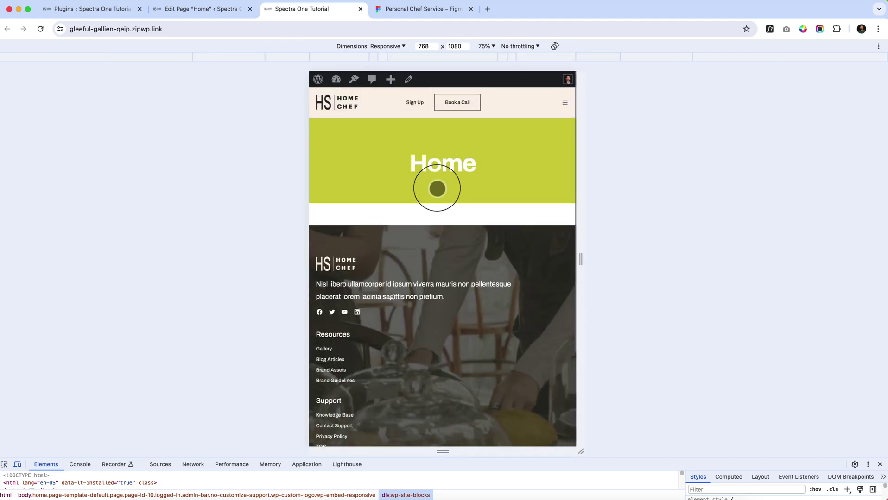
pyautogui.click(564, 103)
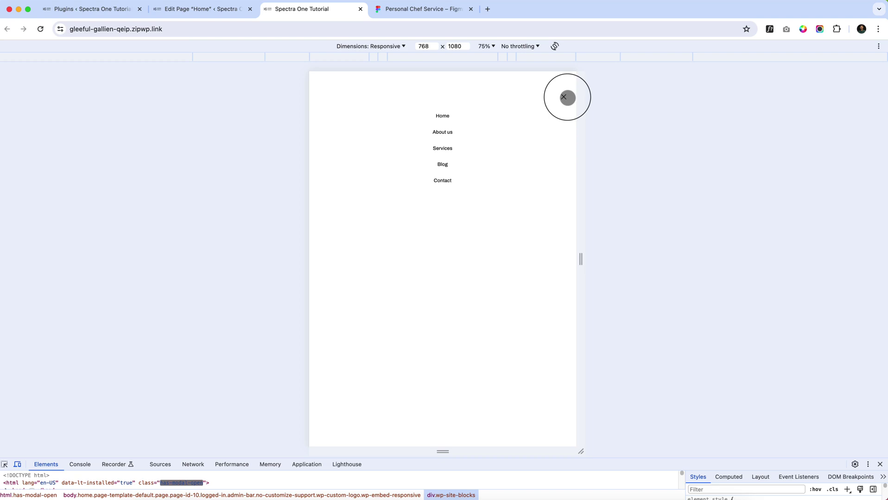
pyautogui.click(564, 97)
pyautogui.click(880, 464)
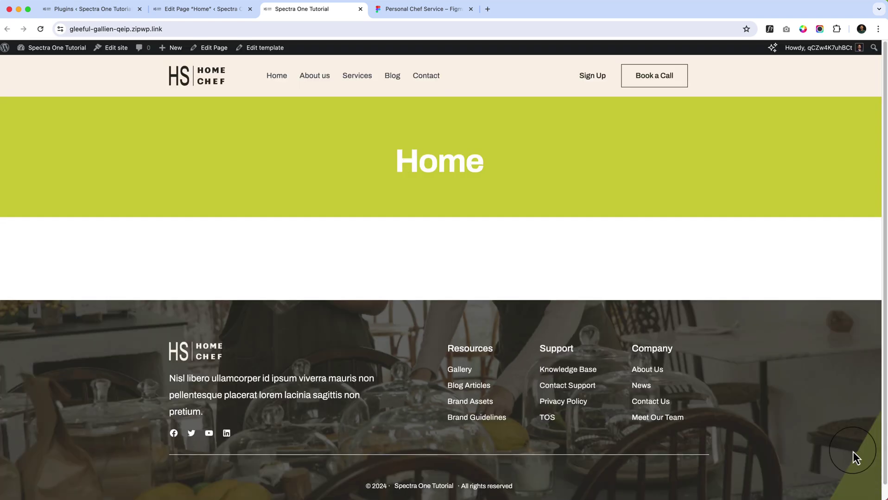
# - Scroll the Figma Personal Chef Service Home frame down to the FAQ and back to the hero
pyautogui.click(417, 10)
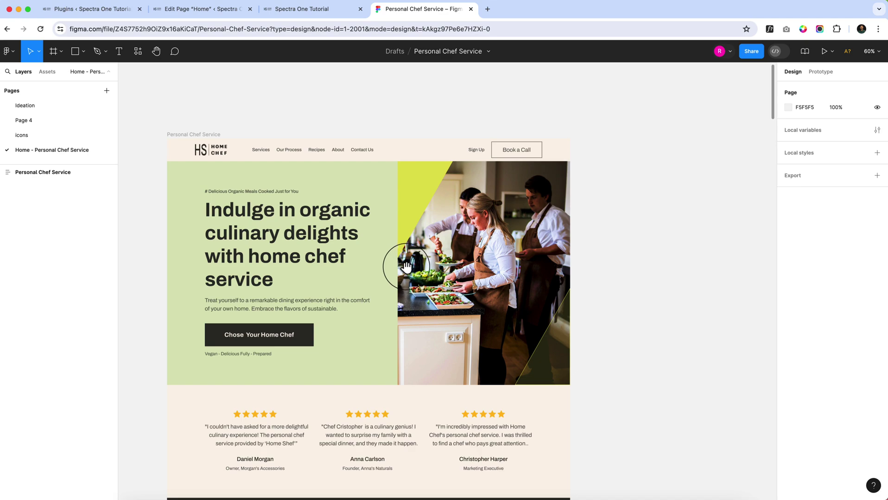
pyautogui.scroll(-2, 414, 283)
pyautogui.hscroll(-3, 414, 282)
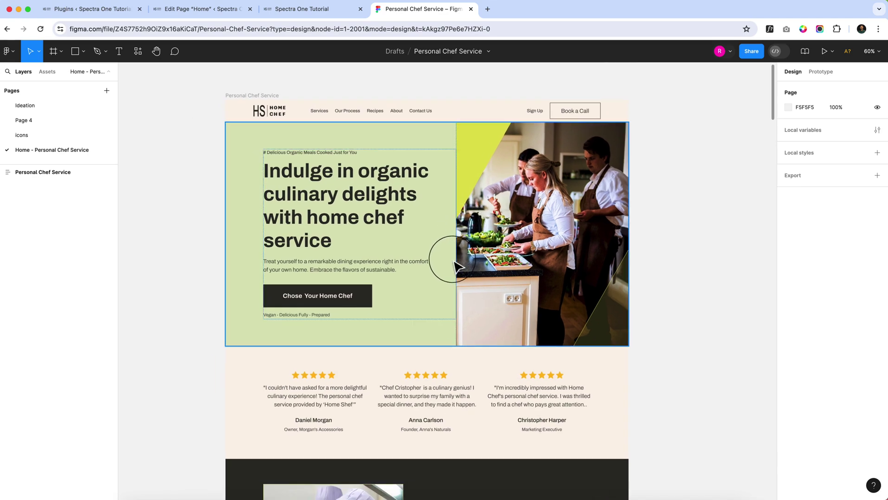
pyautogui.scroll(-1, 512, 294)
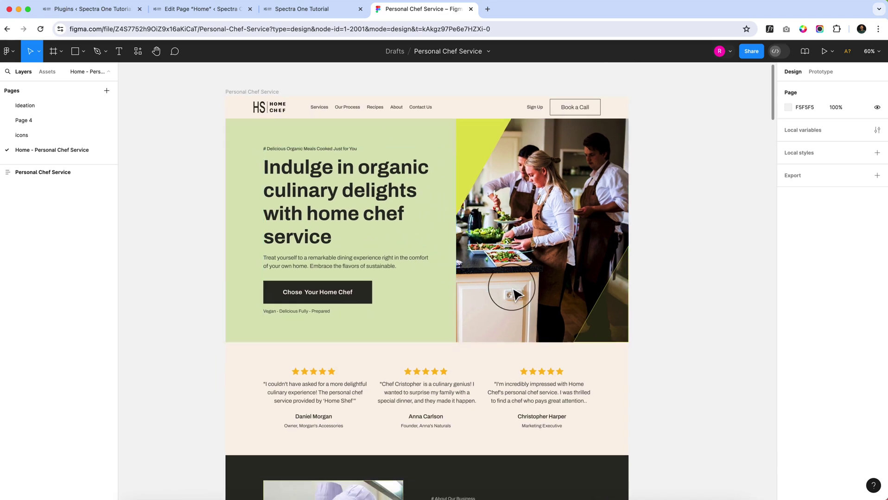
pyautogui.scroll(-20, 514, 294)
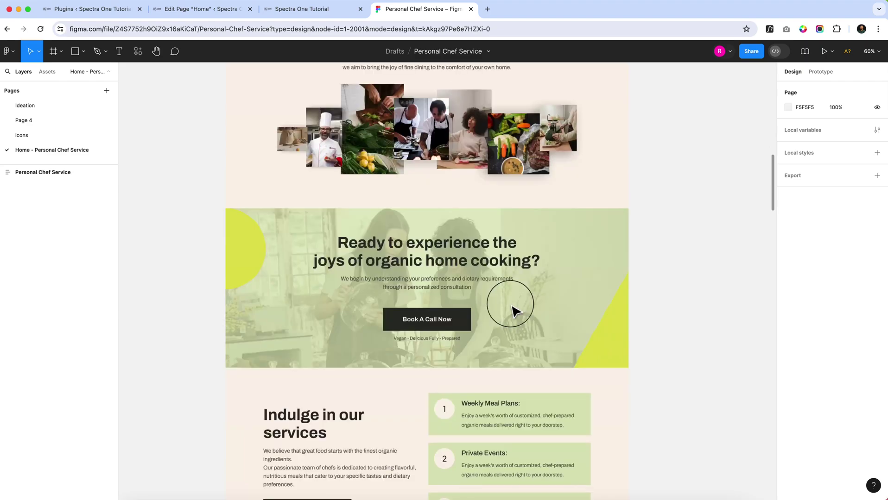
pyautogui.scroll(-20, 514, 310)
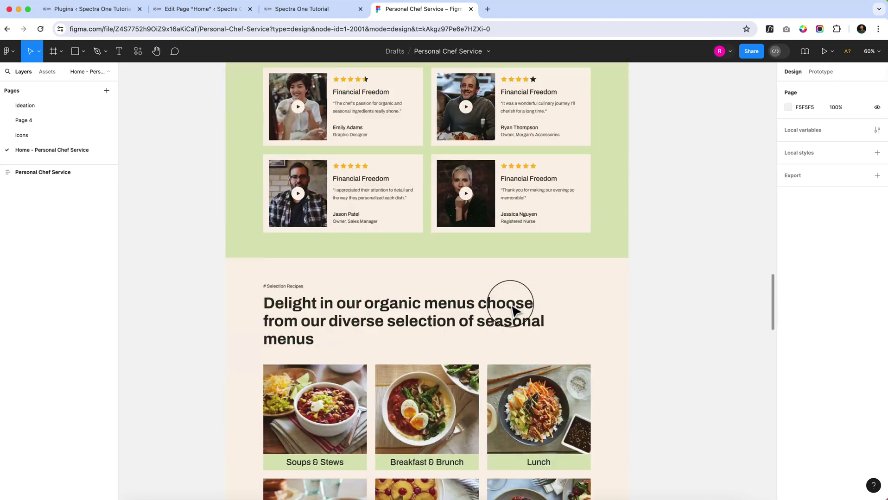
pyautogui.scroll(-15, 515, 310)
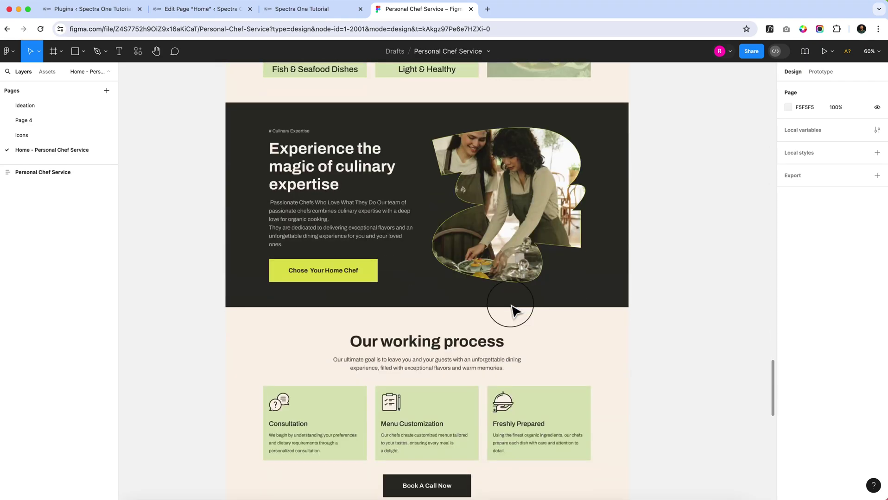
pyautogui.scroll(-10, 514, 309)
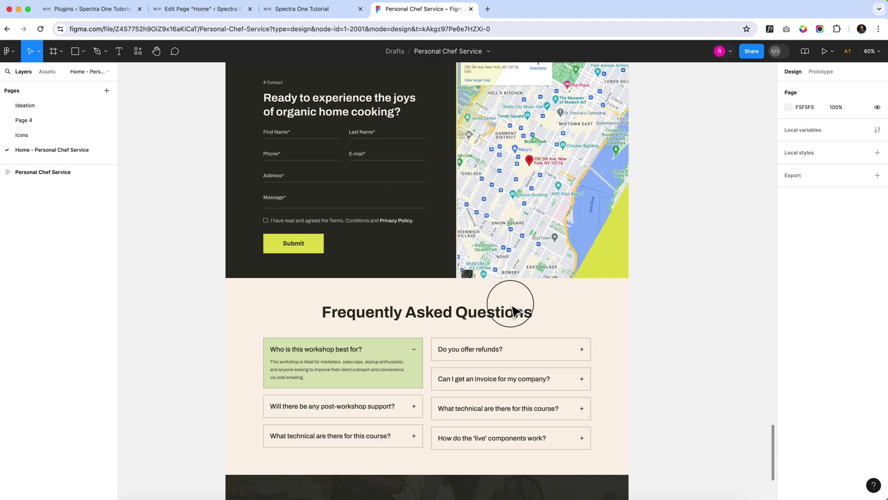
pyautogui.scroll(20, 514, 309)
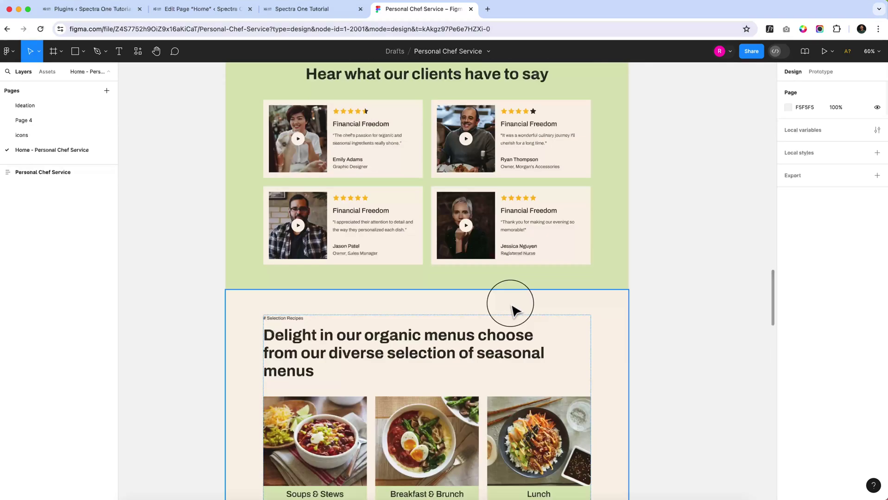
pyautogui.scroll(15, 514, 310)
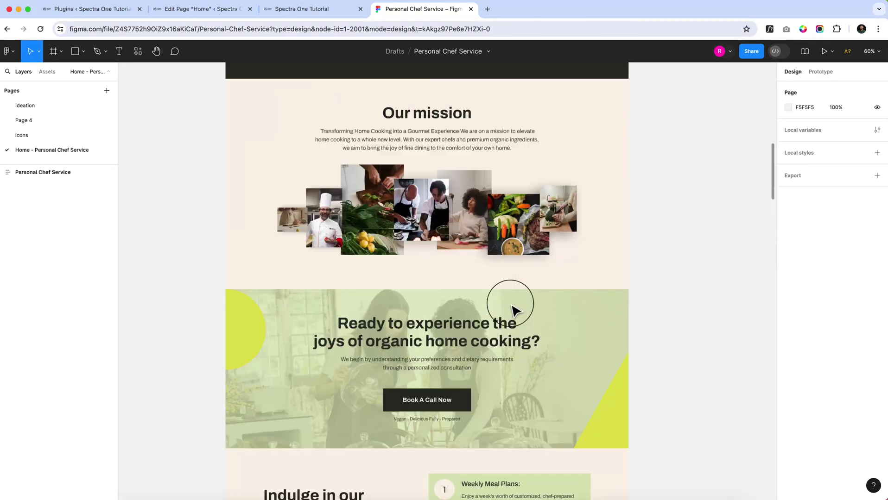
pyautogui.scroll(15, 514, 310)
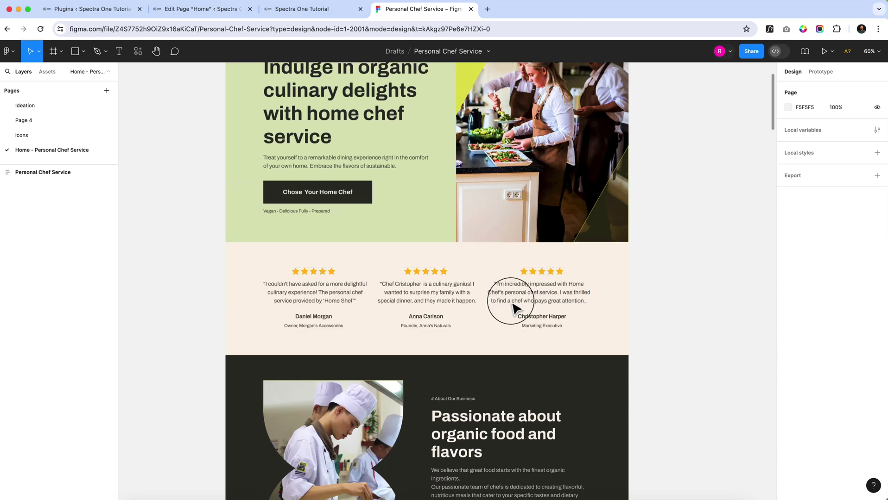
pyautogui.scroll(4, 515, 310)
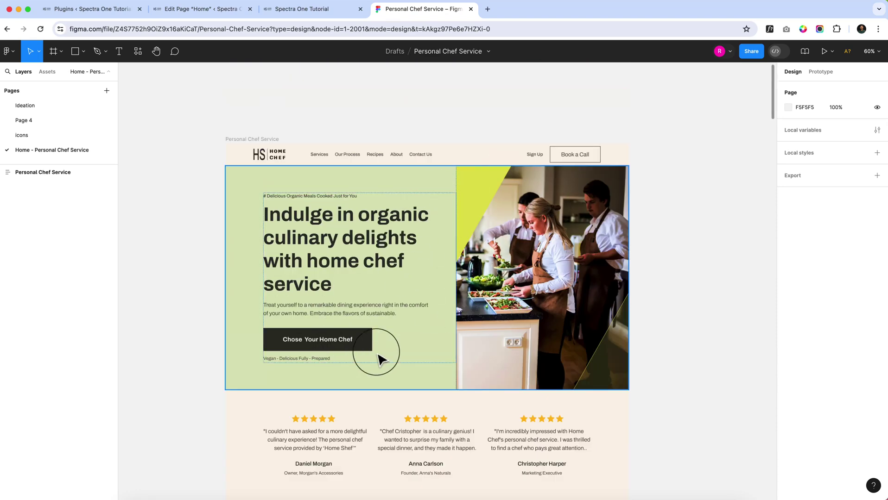
# - Inspect the buttons in each Figma section, then return to the Home page editor
pyautogui.scroll(5, 440, 358)
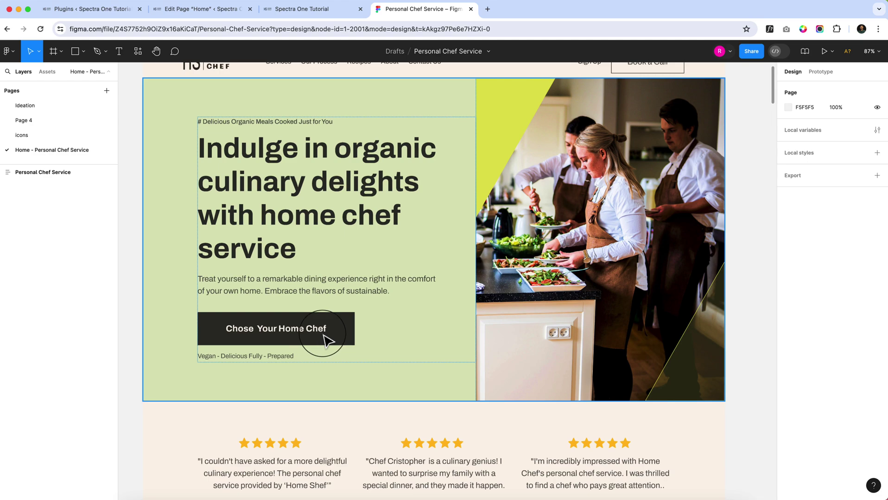
pyautogui.scroll(-14, 324, 339)
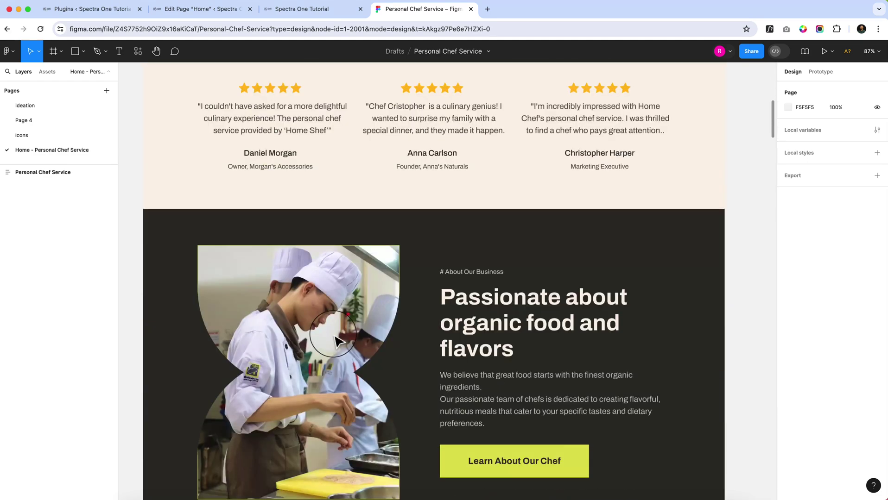
pyautogui.scroll(-12, 548, 332)
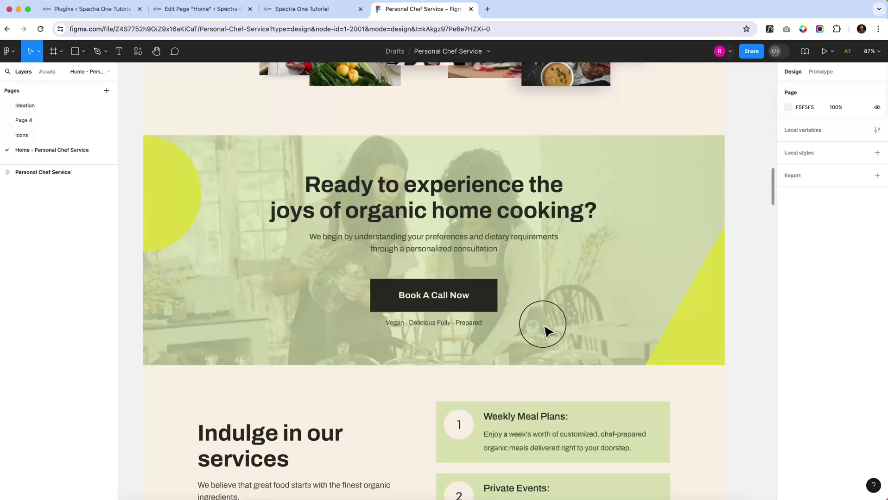
pyautogui.scroll(-10, 481, 331)
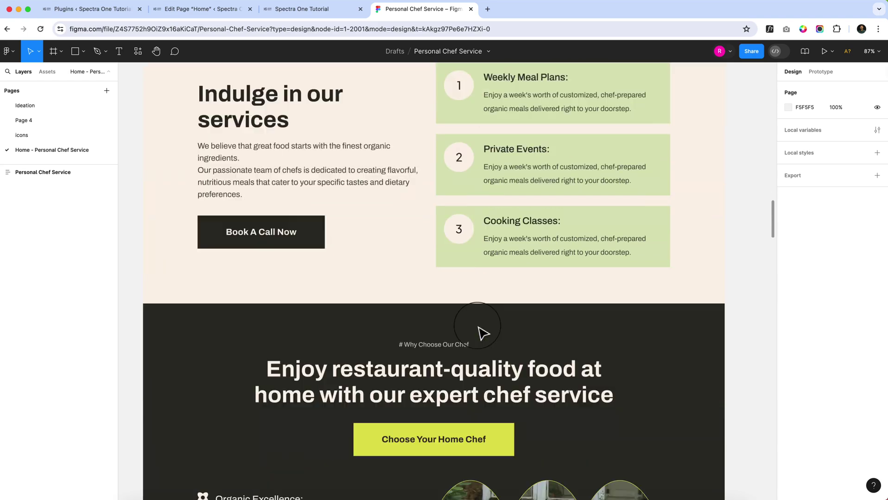
pyautogui.scroll(-15, 346, 284)
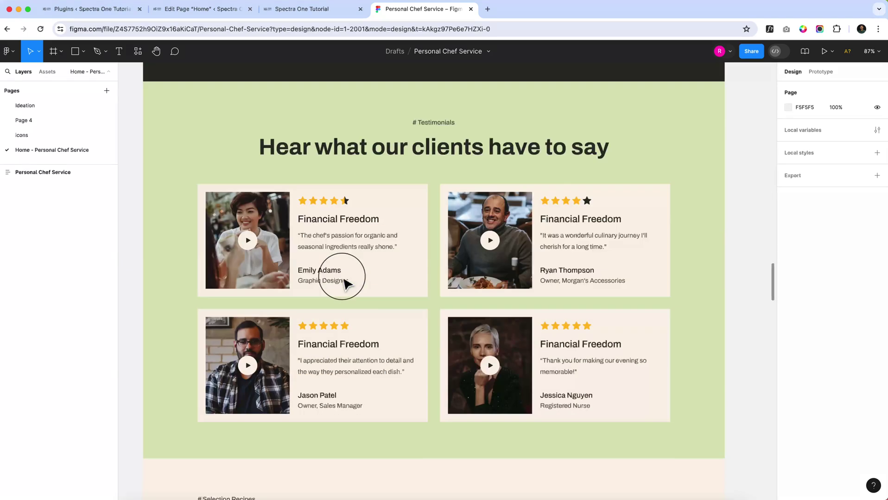
pyautogui.scroll(15, 347, 284)
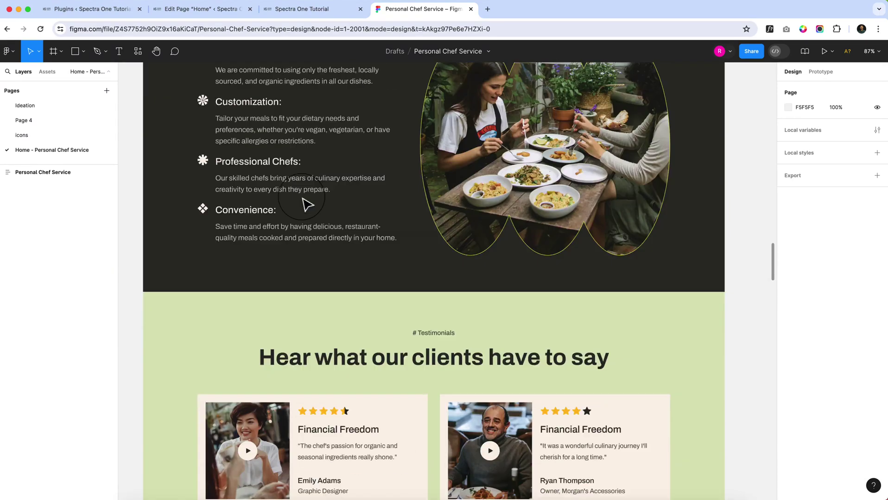
pyautogui.scroll(4, 325, 214)
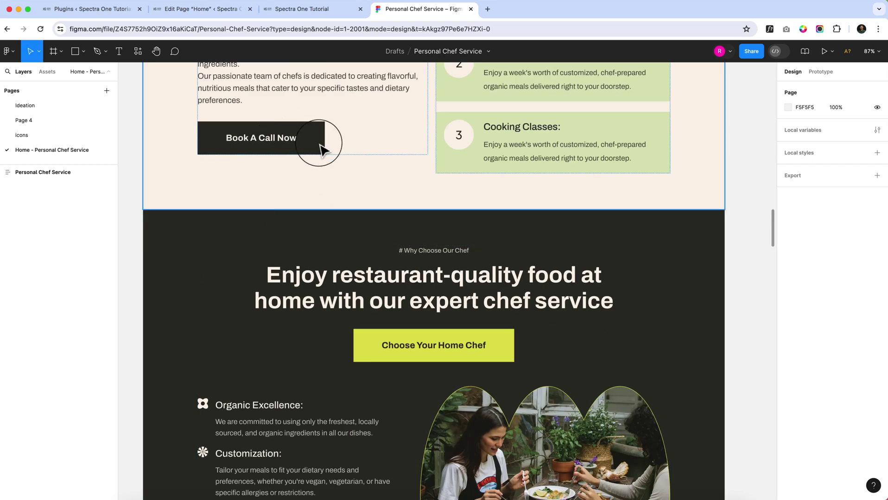
pyautogui.scroll(-5, 320, 147)
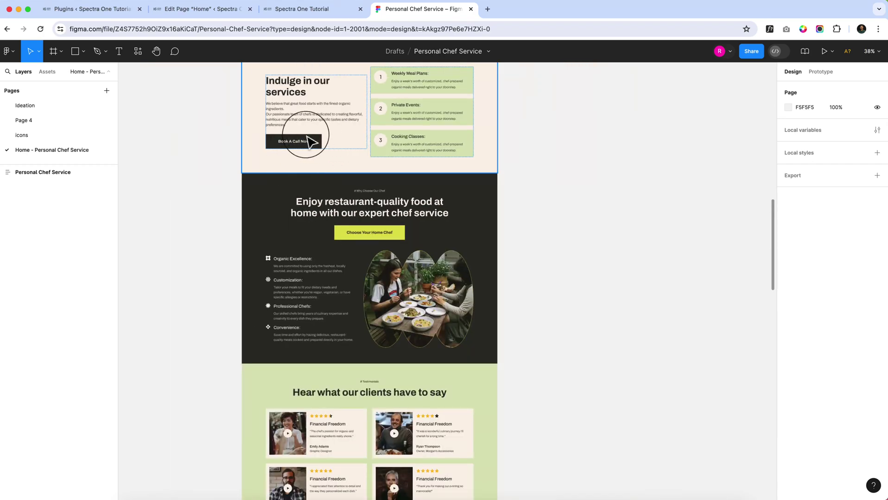
pyautogui.scroll(5, 309, 146)
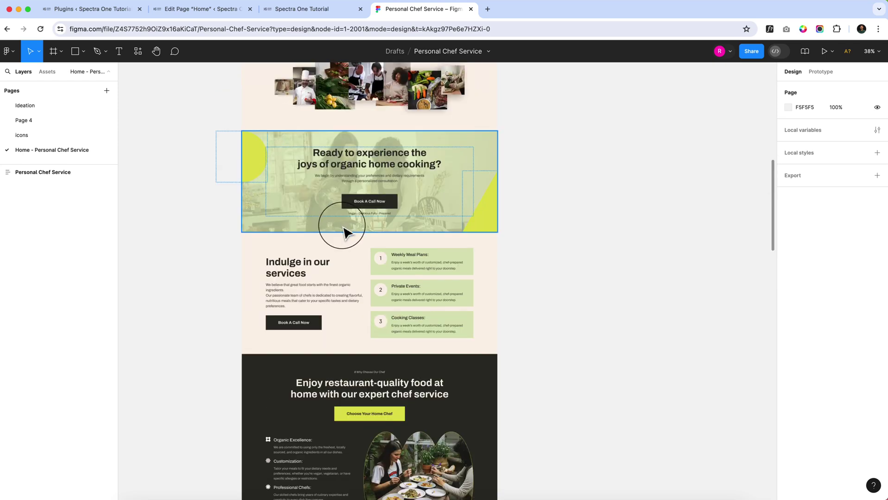
pyautogui.scroll(-2, 345, 232)
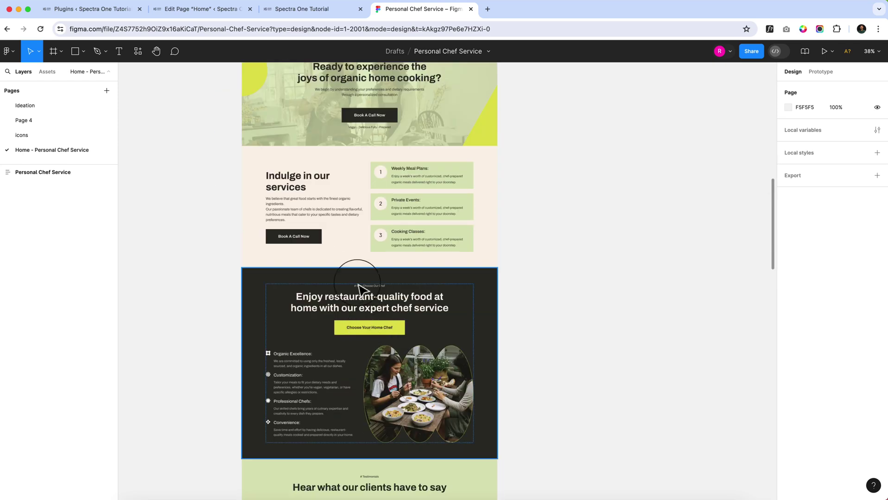
pyautogui.scroll(15, 359, 288)
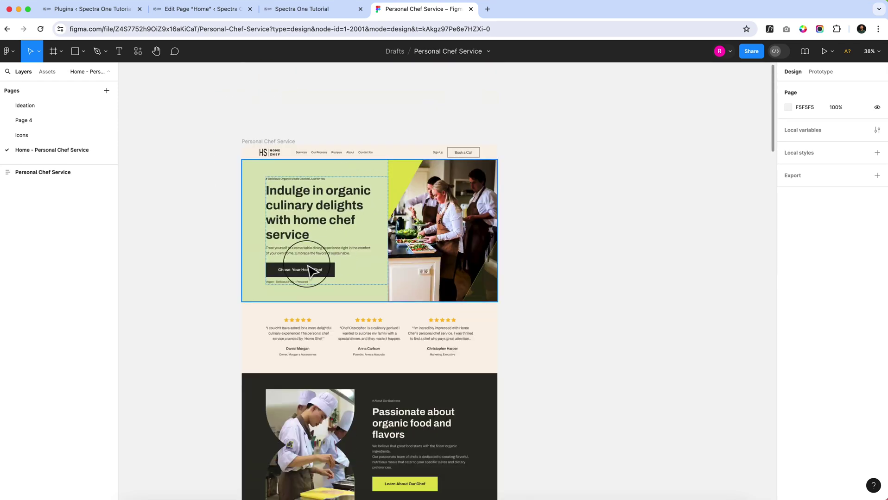
pyautogui.scroll(5, 307, 268)
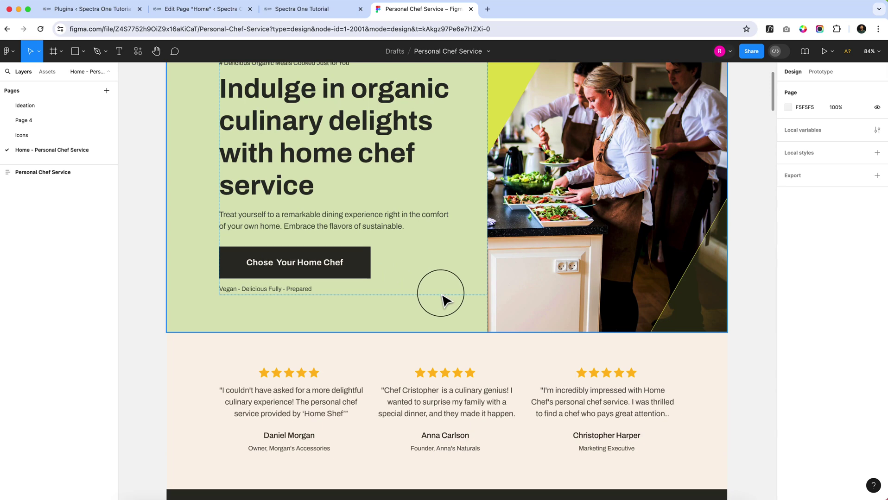
pyautogui.scroll(-10, 439, 289)
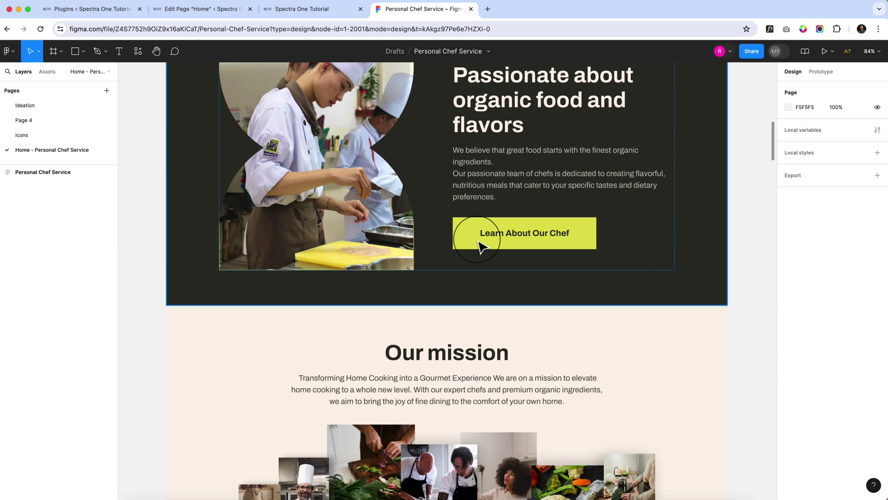
pyautogui.click(216, 13)
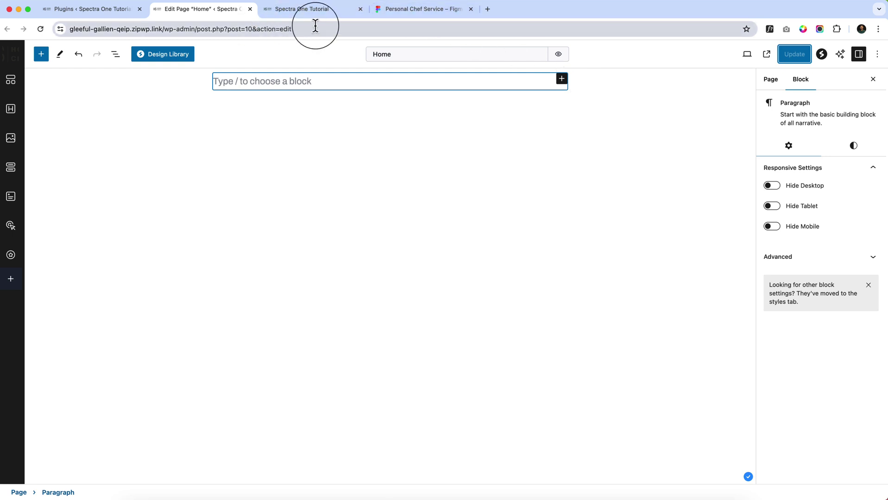
# - Insert a Buttons block via /butt on the Home page and update the page
pyautogui.click(310, 13)
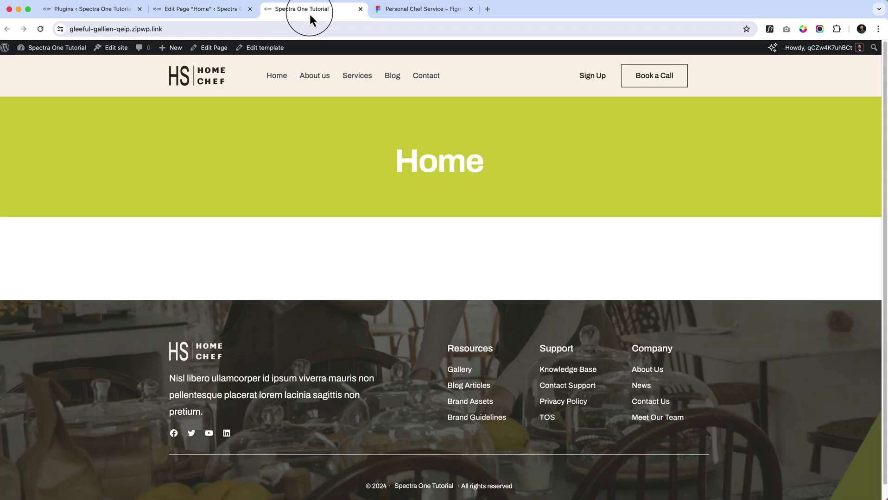
pyautogui.click(397, 11)
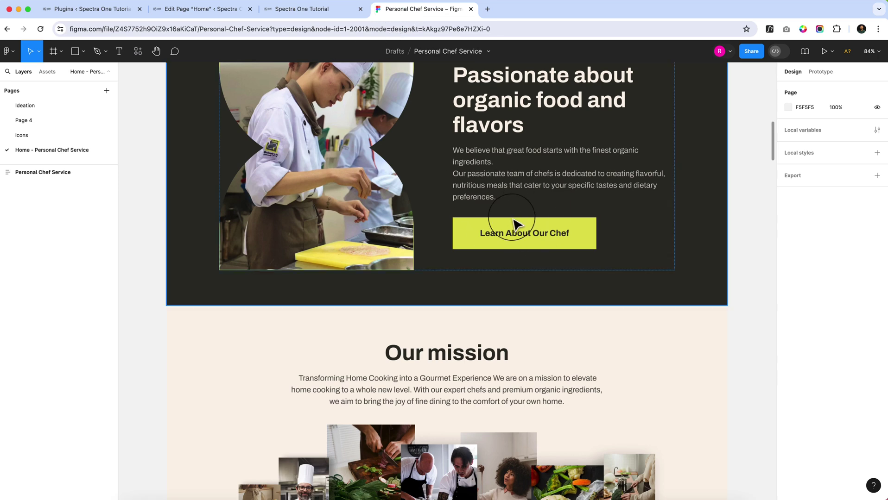
pyautogui.click(197, 13)
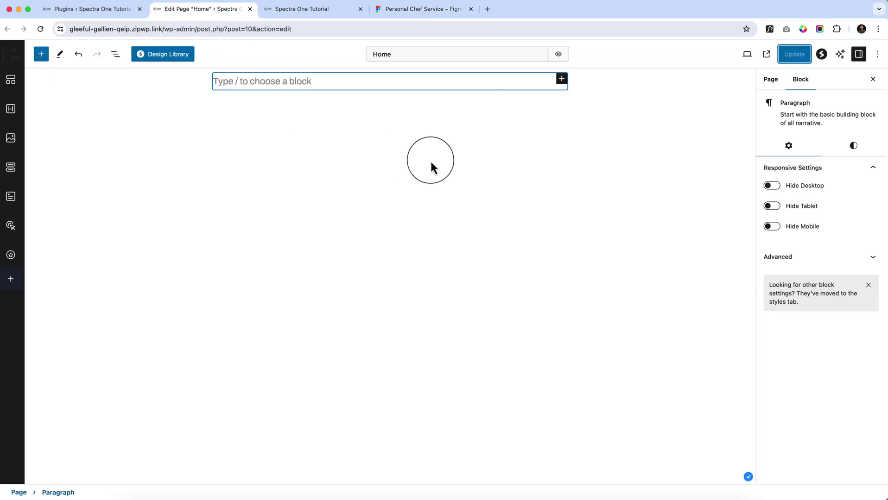
pyautogui.write('/butt')
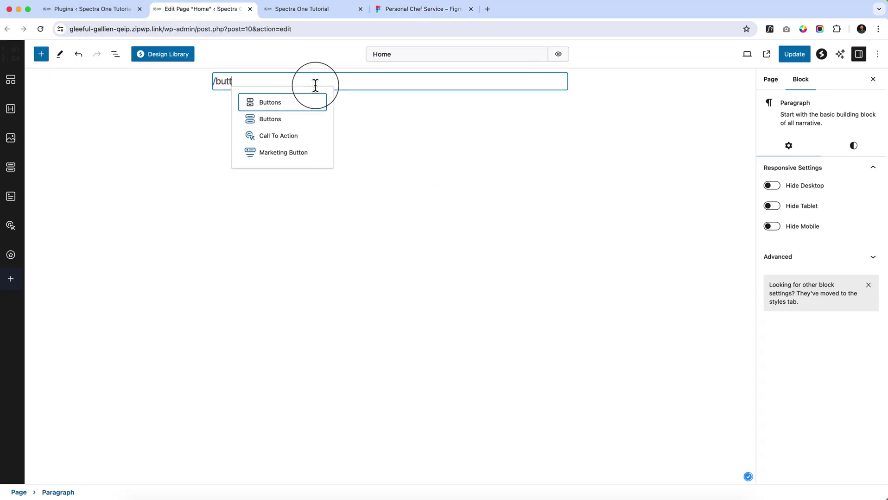
pyautogui.press('Down')
pyautogui.press('Return')
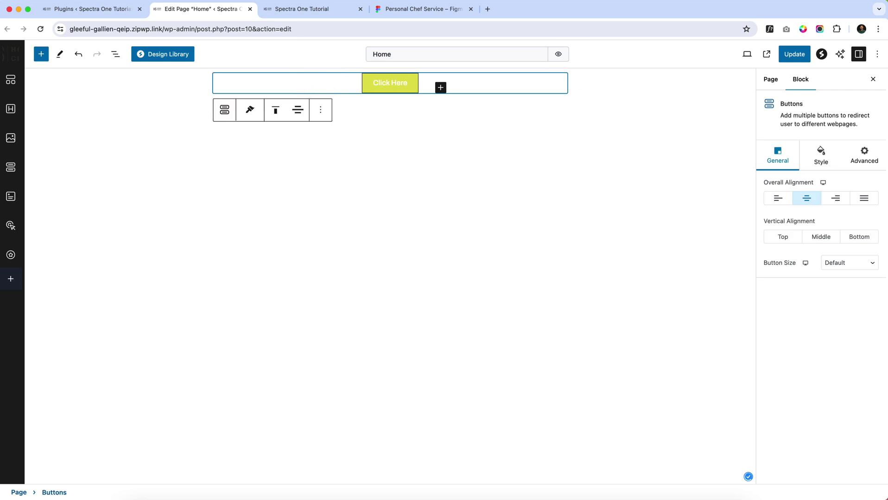
pyautogui.click(791, 57)
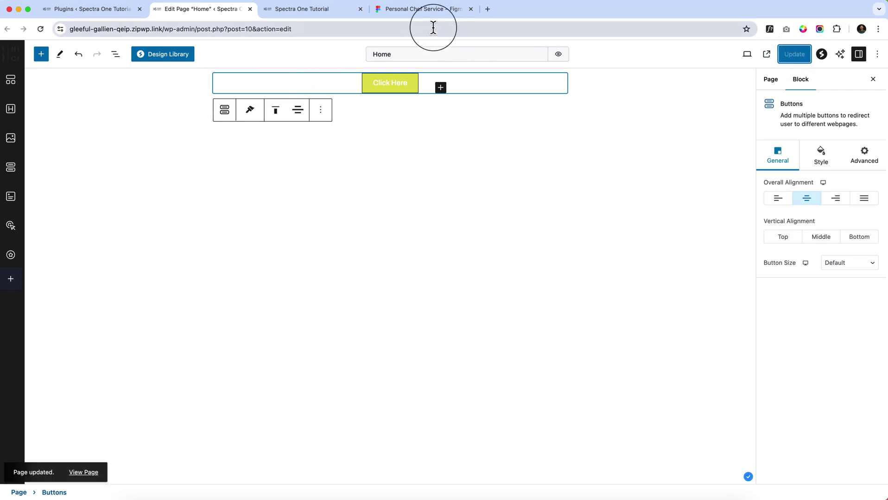
# - Reload the live Home page to show the new Click Here button
pyautogui.click(305, 12)
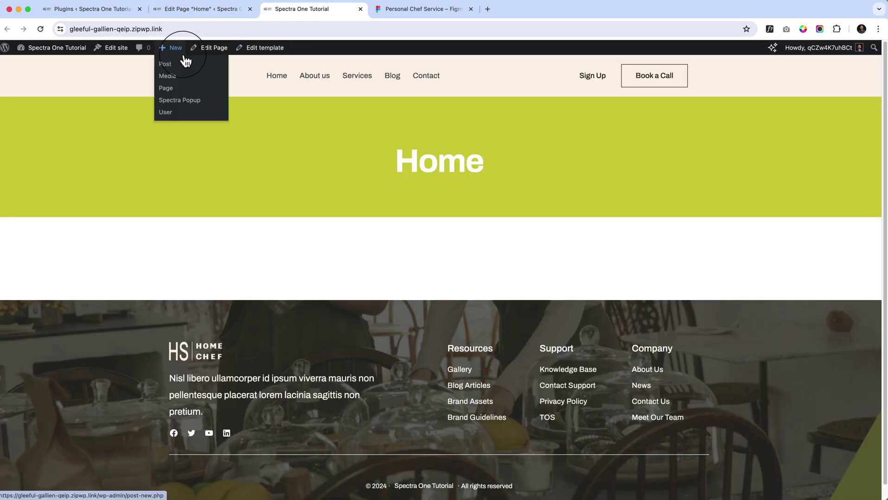
pyautogui.click(41, 28)
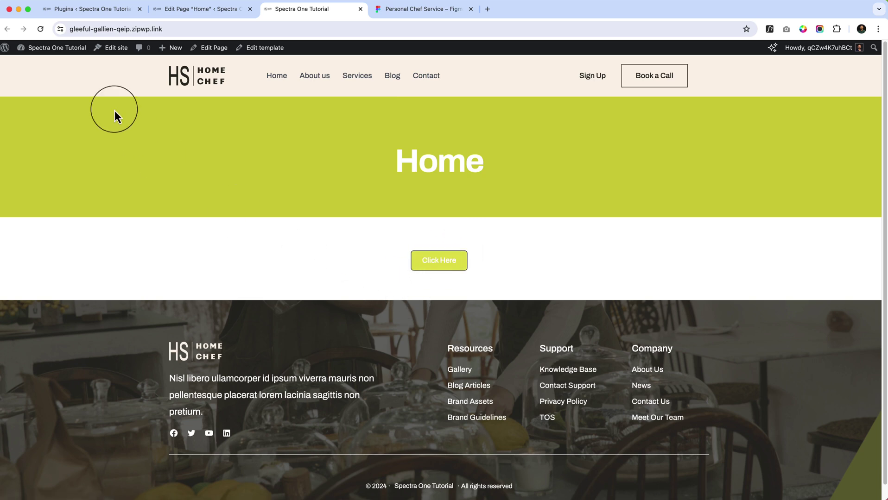
# - Open the site editor in a new tab and start editing the Pages template
pyautogui.keyDown('super'); pyautogui.click(113, 48); pyautogui.keyUp('super')
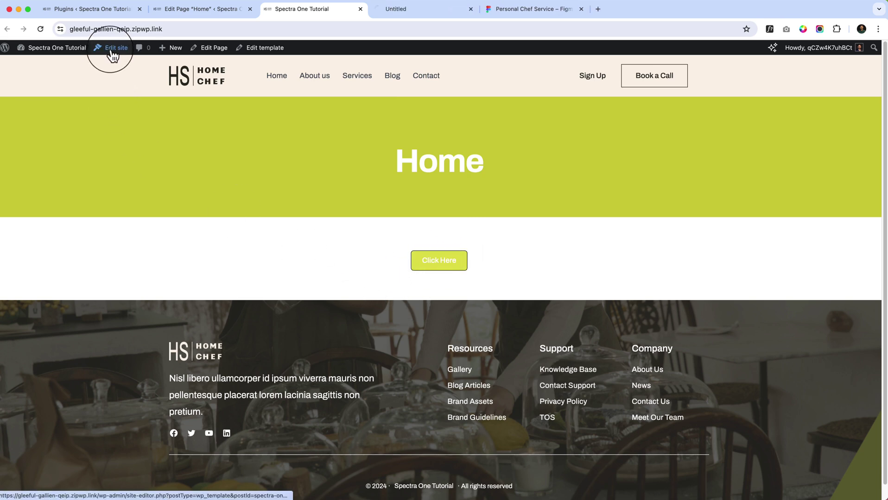
pyautogui.click(424, 13)
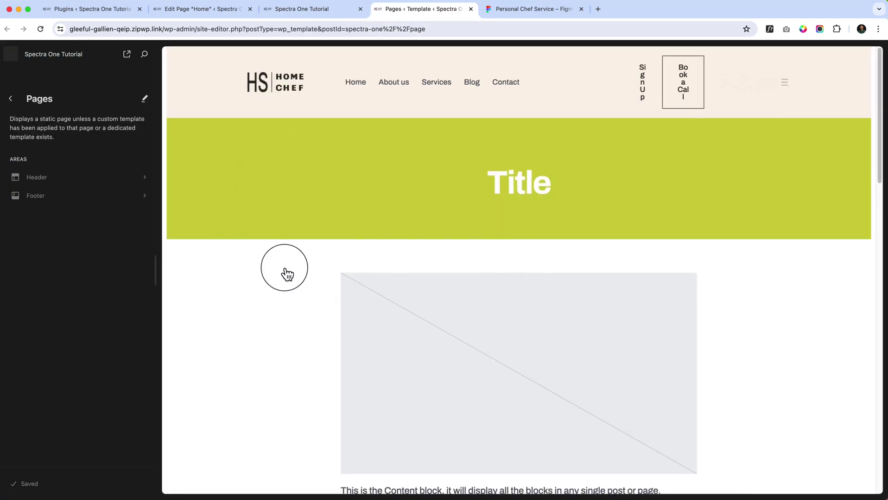
pyautogui.click(285, 269)
pyautogui.scroll(-5, 496, 306)
pyautogui.scroll(-5, 496, 308)
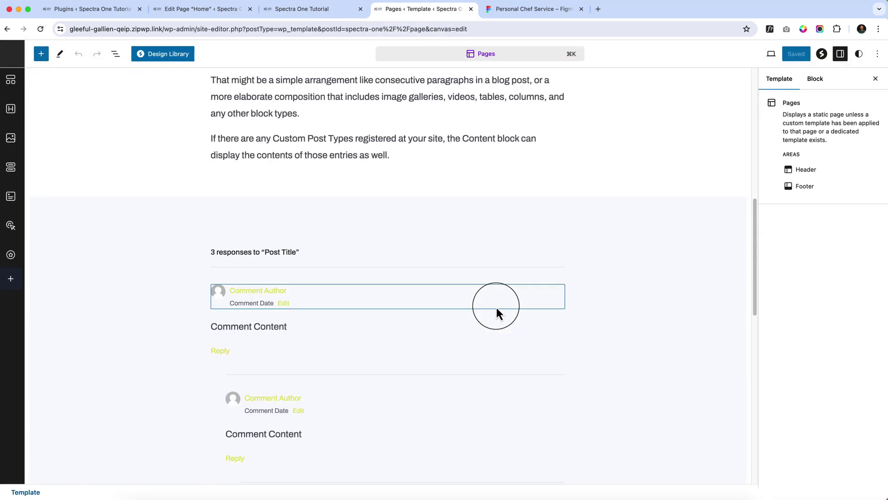
pyautogui.scroll(6, 495, 306)
pyautogui.scroll(3, 492, 246)
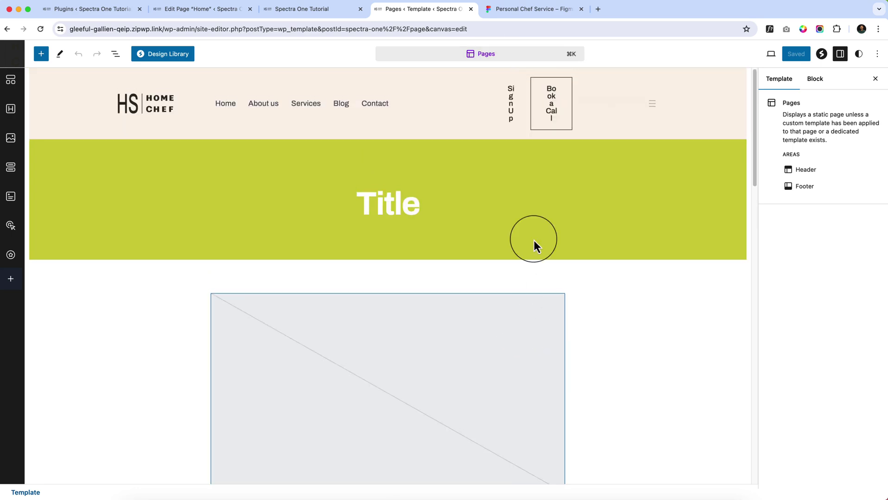
# - Search 'home' in the command palette and open the Home page in the editor
pyautogui.click(506, 55)
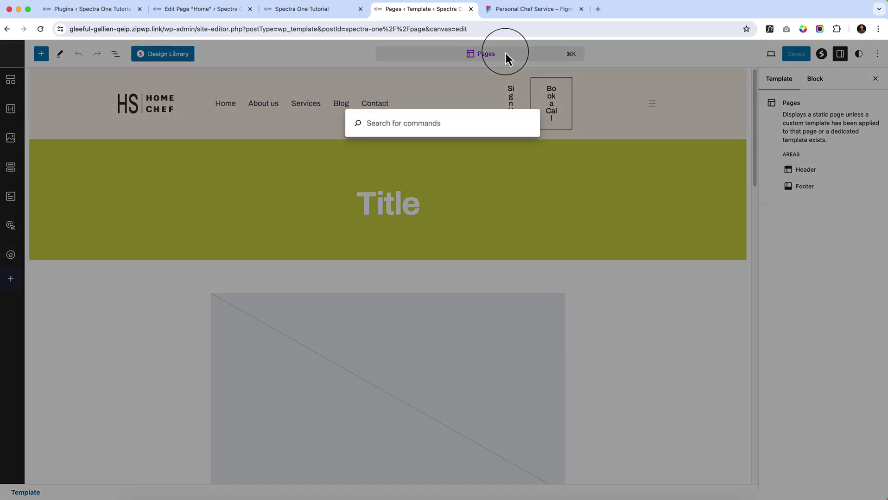
pyautogui.write('home')
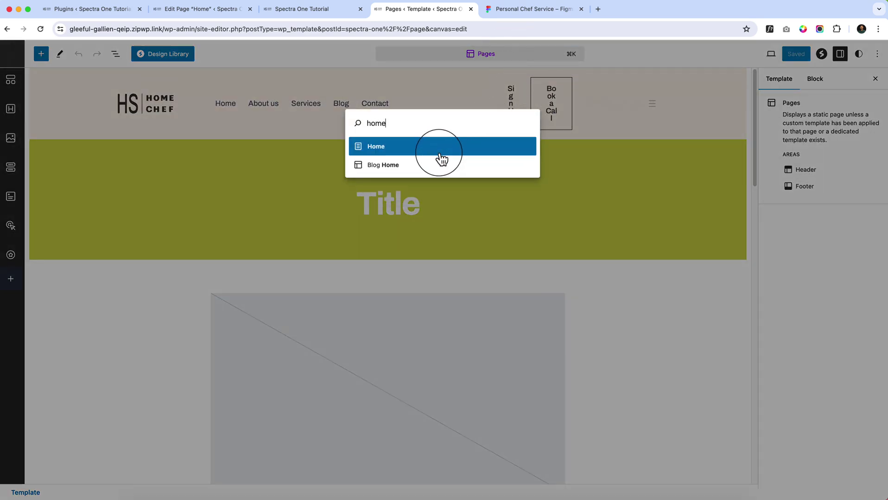
pyautogui.click(434, 166)
pyautogui.click(499, 58)
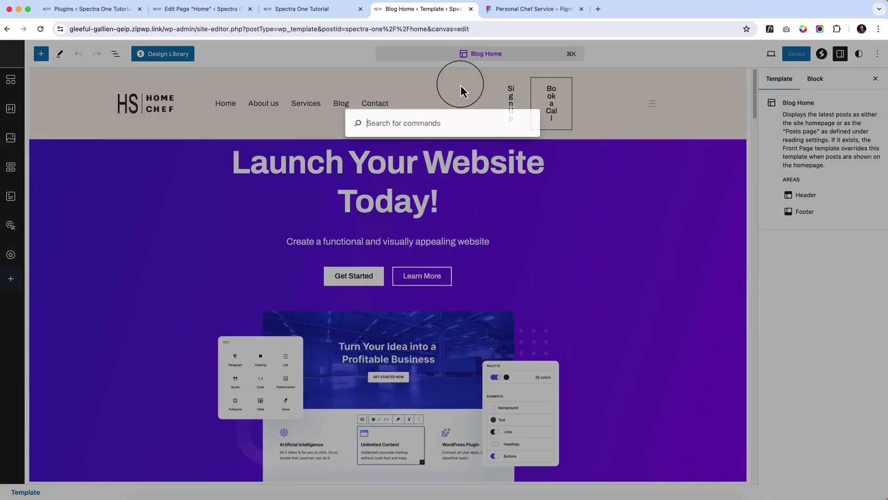
pyautogui.write('home')
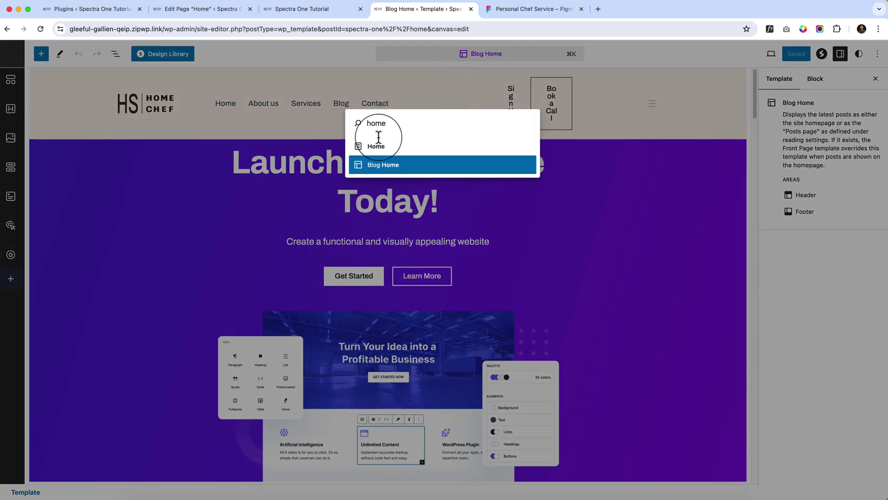
pyautogui.click(375, 147)
# - In Styles > Blocks > Button, set the background colour to the Heading swatch #30312C
pyautogui.scroll(-4, 471, 249)
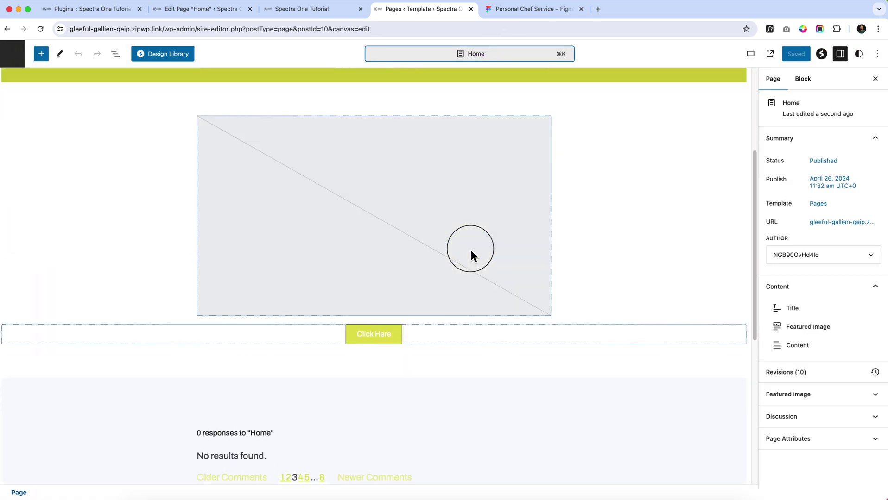
pyautogui.scroll(-2, 470, 255)
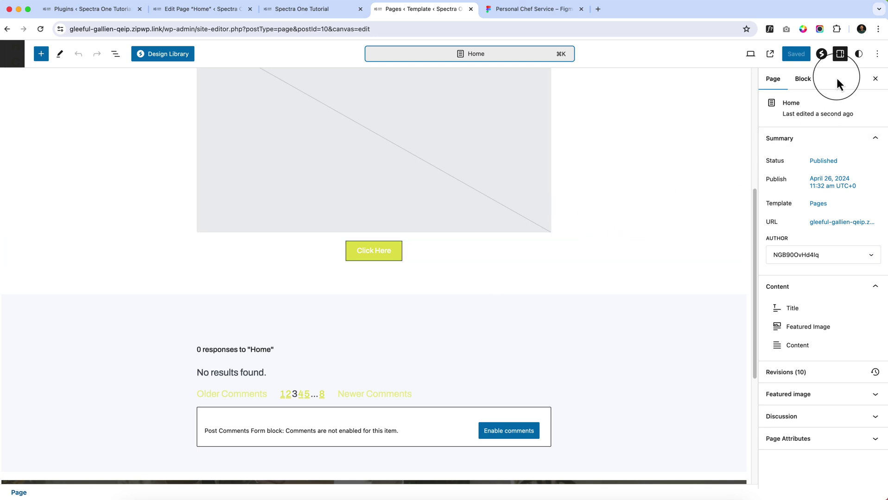
pyautogui.click(860, 56)
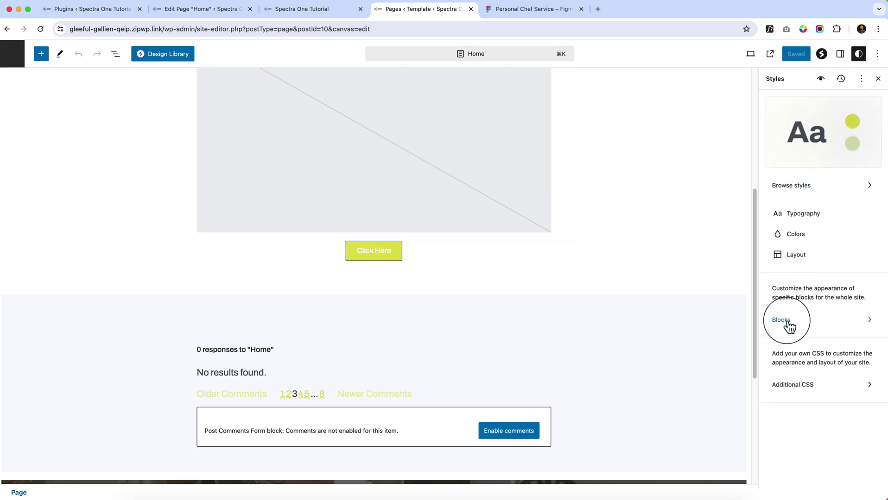
pyautogui.click(787, 320)
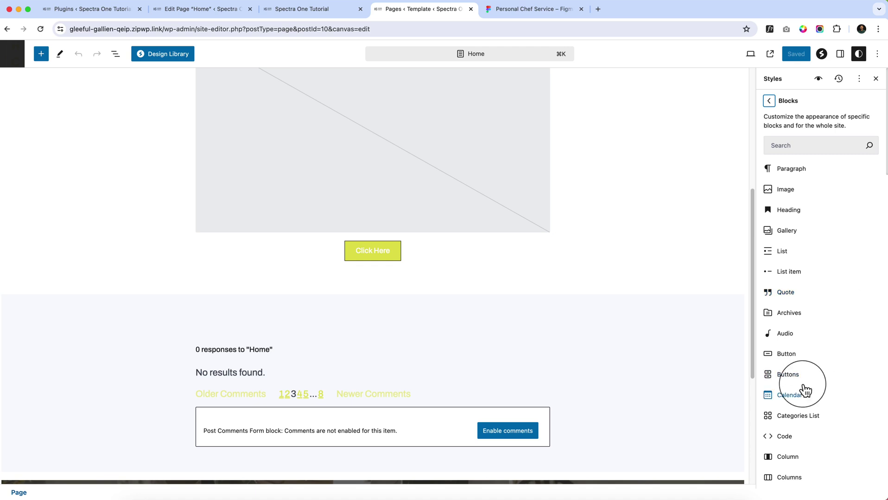
pyautogui.scroll(-3, 800, 392)
pyautogui.scroll(-1, 809, 435)
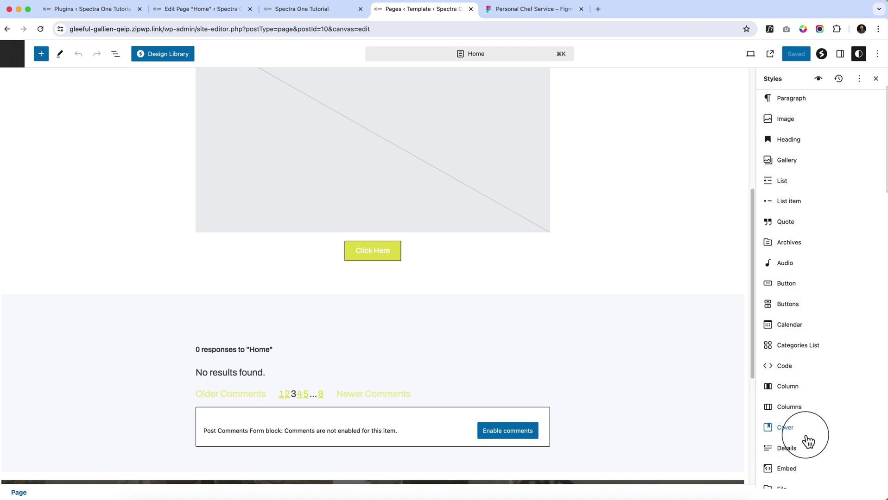
pyautogui.click(788, 284)
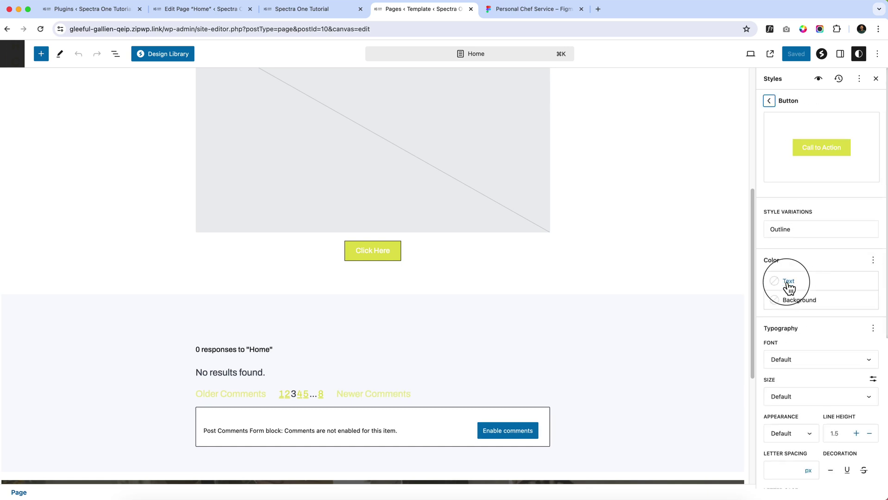
pyautogui.click(798, 301)
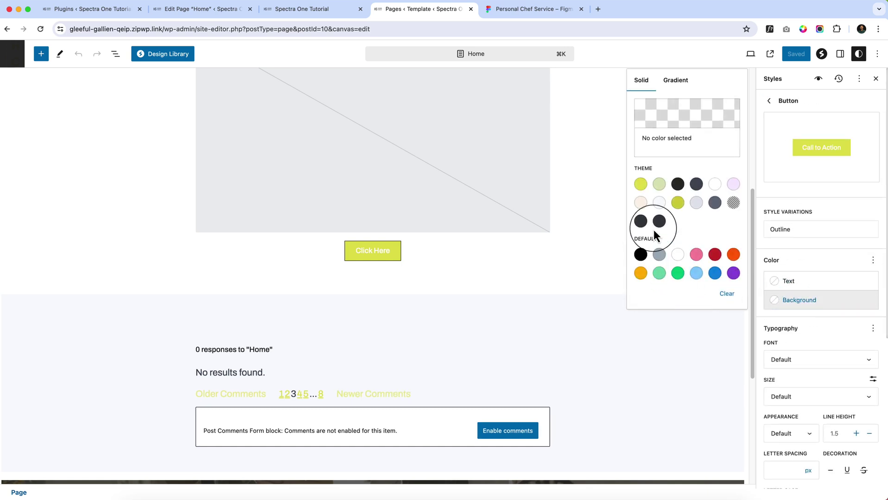
pyautogui.click(677, 184)
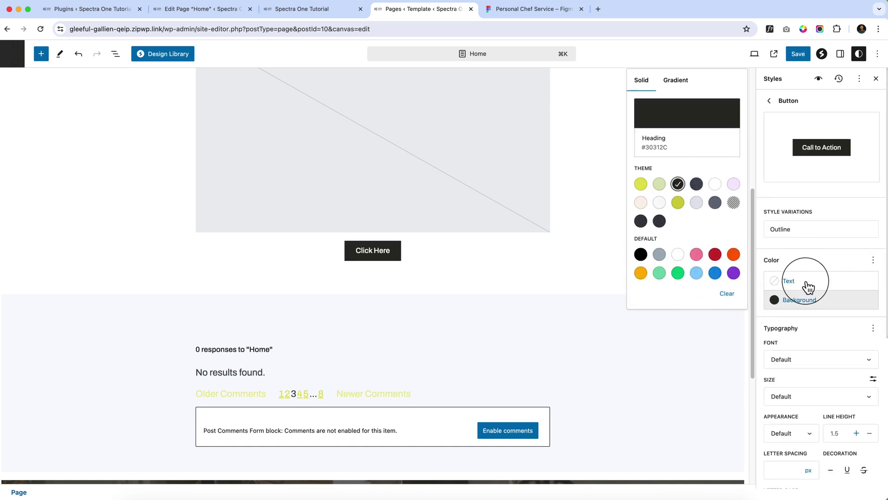
pyautogui.scroll(-5, 831, 391)
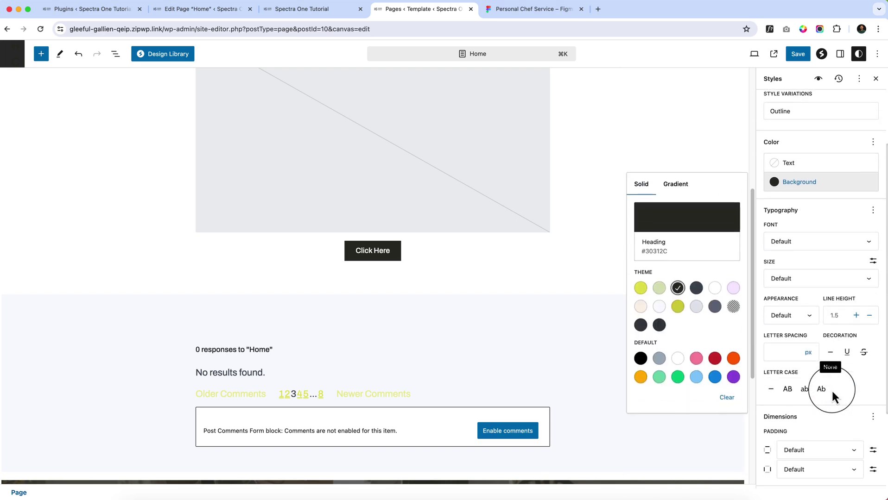
# - Inspect the Figma 'Chose Your Home Chef' button's dark fill and 70/24 padding
pyautogui.click(562, 10)
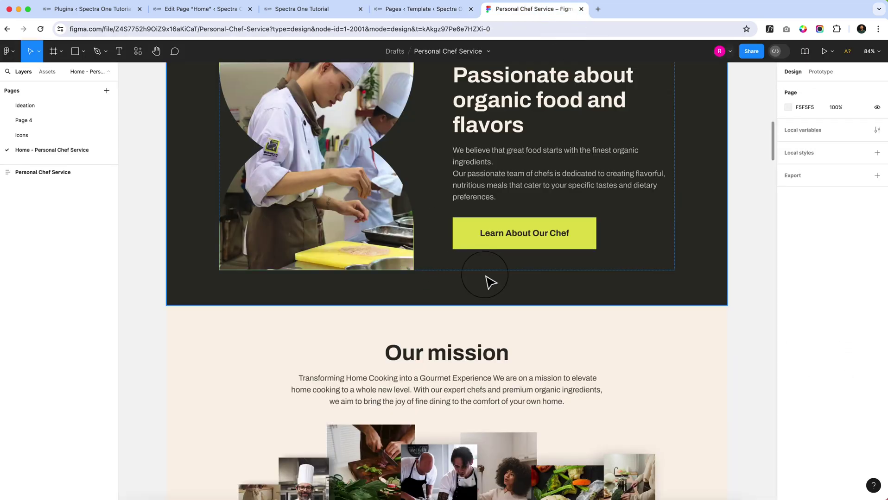
pyautogui.scroll(5, 460, 223)
pyautogui.scroll(5, 413, 246)
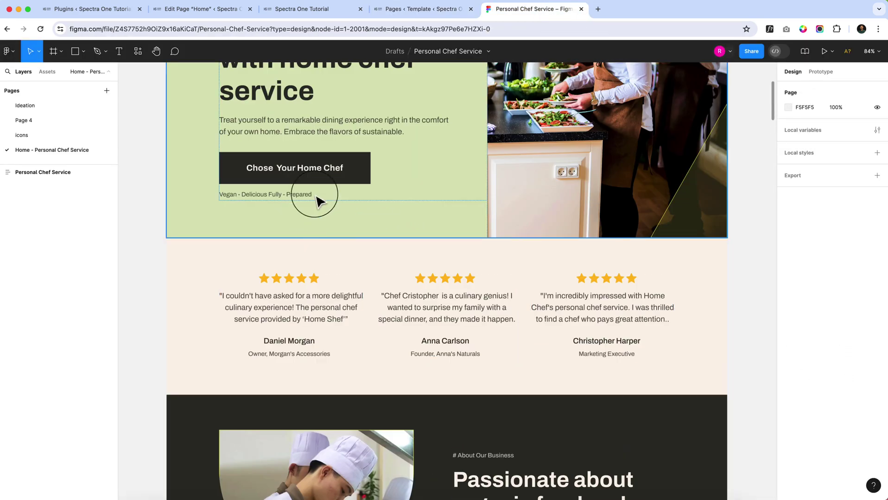
pyautogui.click(364, 176)
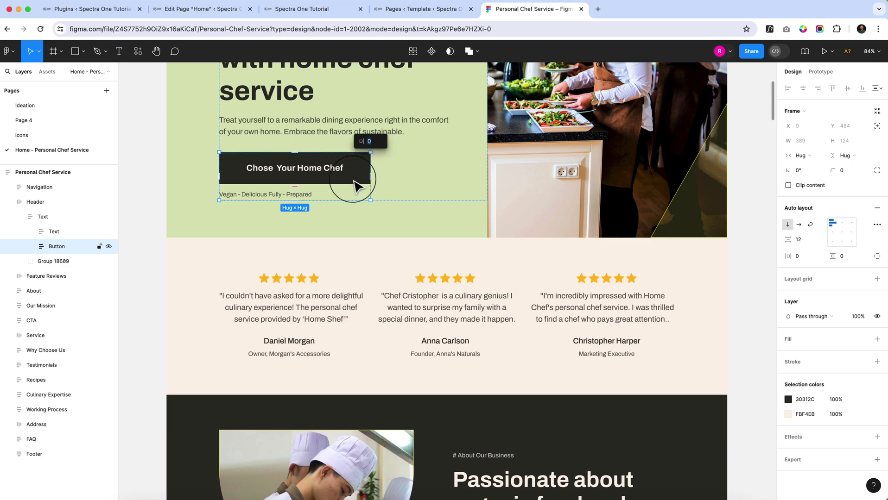
pyautogui.doubleClick(357, 180)
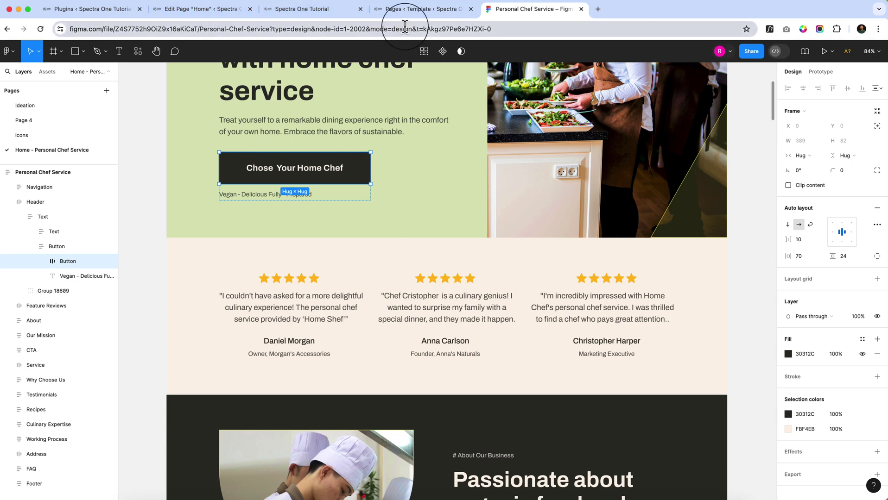
pyautogui.click(393, 11)
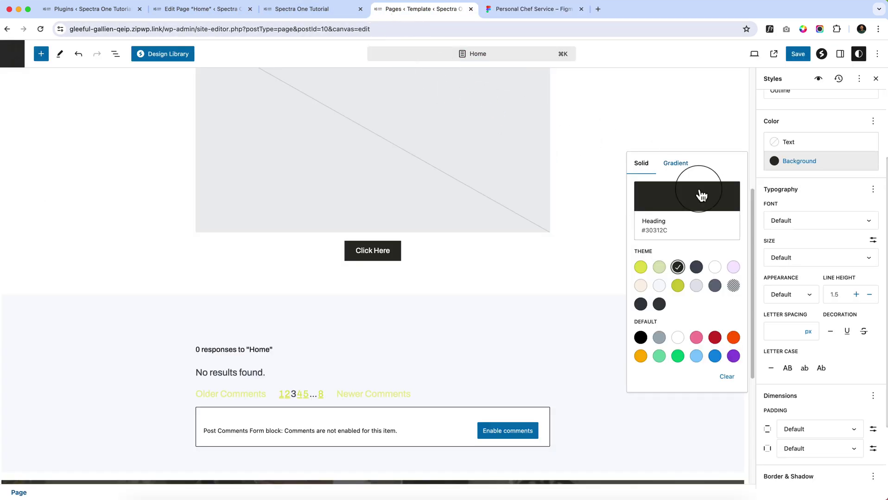
# - Give the global Button style custom padding of 70 px horizontal and 24 px vertical
pyautogui.scroll(-3, 818, 402)
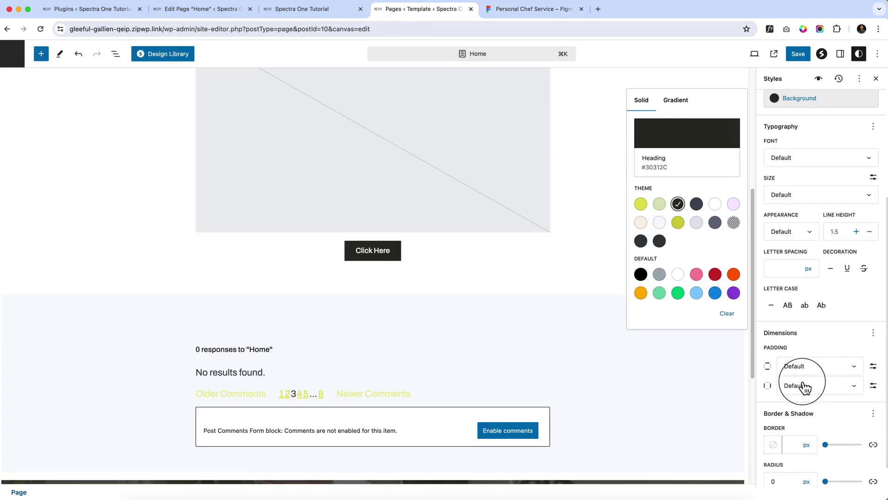
pyautogui.click(805, 386)
pyautogui.click(861, 374)
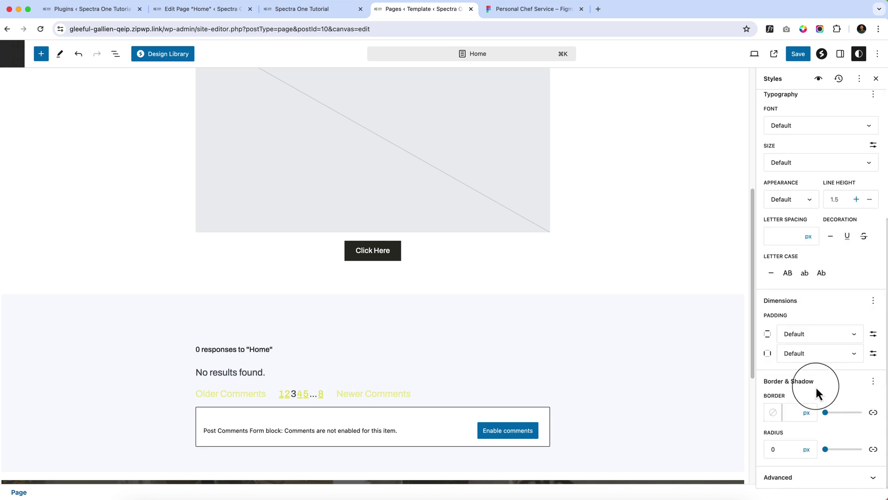
pyautogui.click(876, 355)
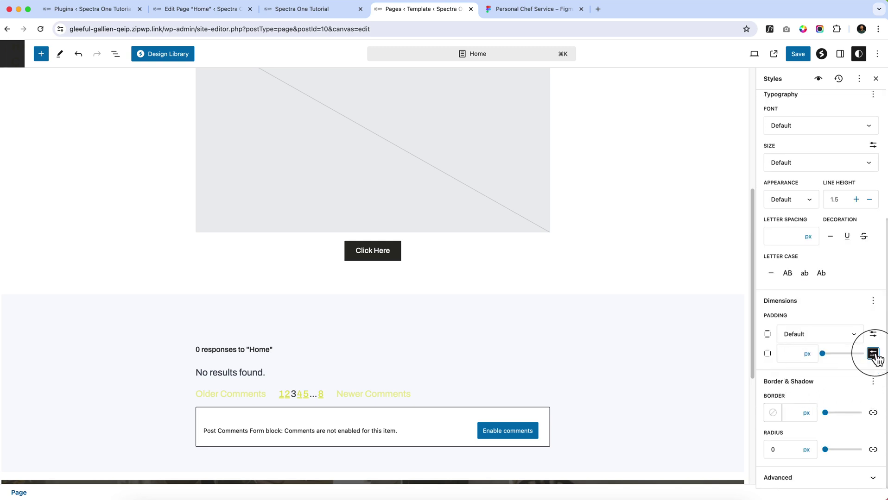
pyautogui.click(793, 355)
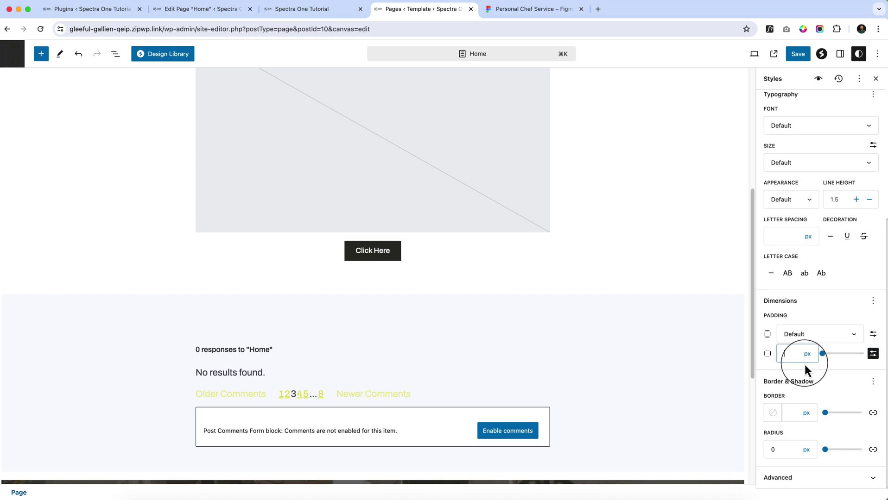
pyautogui.write('70')
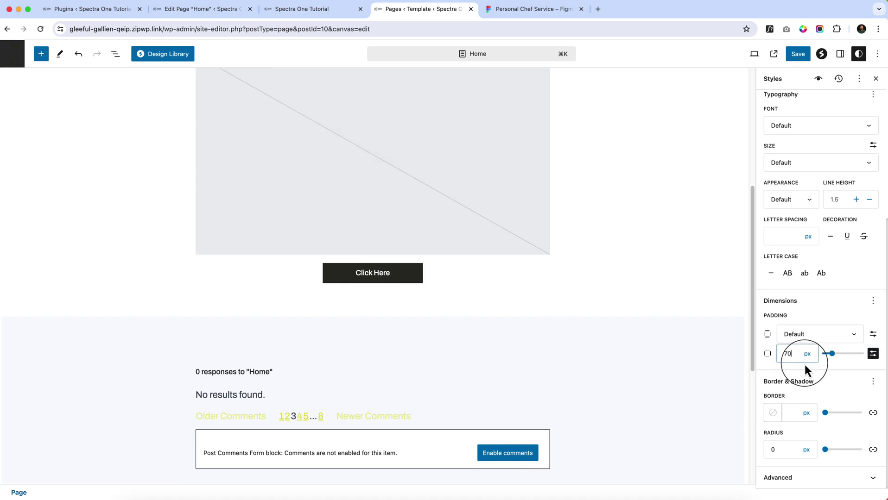
pyautogui.click(873, 334)
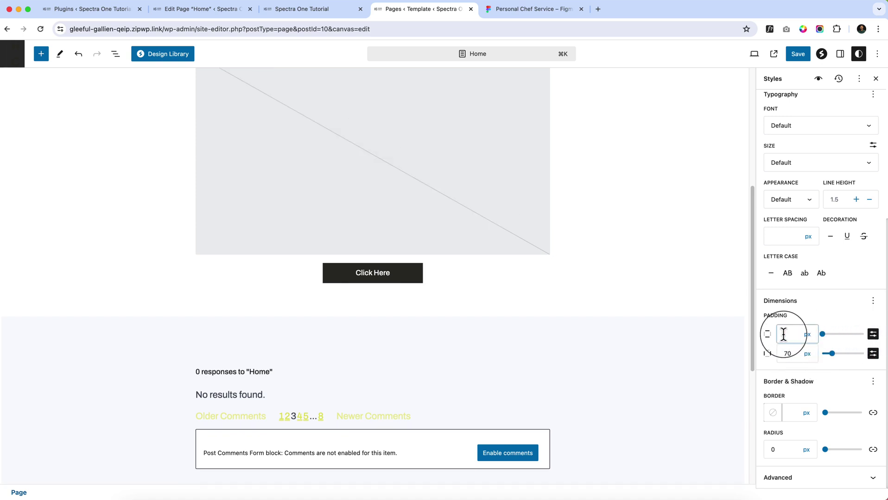
pyautogui.click(783, 334)
pyautogui.write('24')
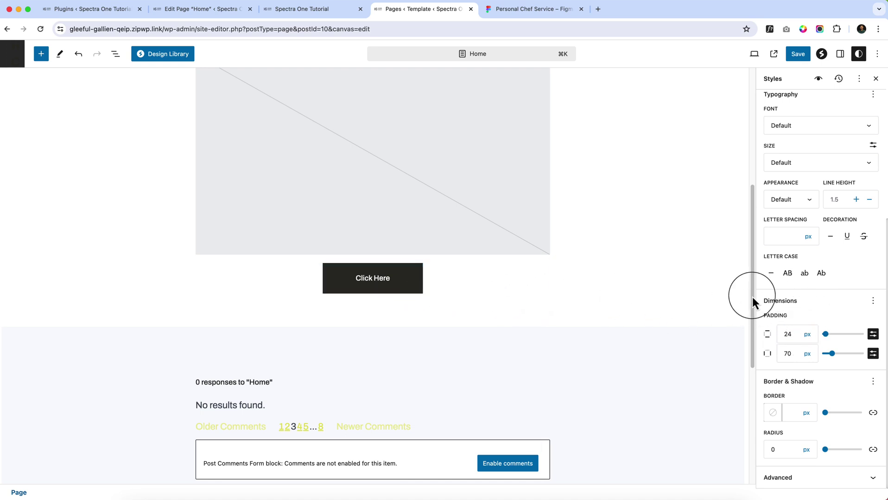
pyautogui.scroll(5, 823, 283)
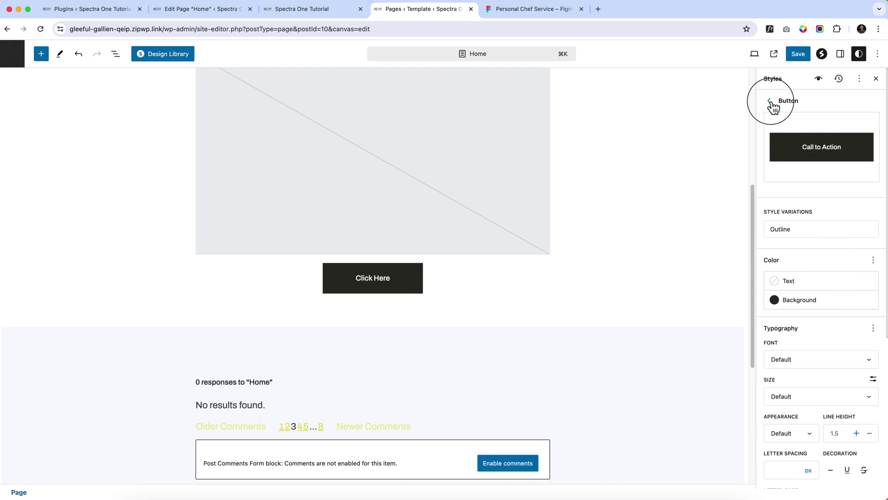
# - Open the Outline button variation and check the button text's font in Figma
pyautogui.click(798, 234)
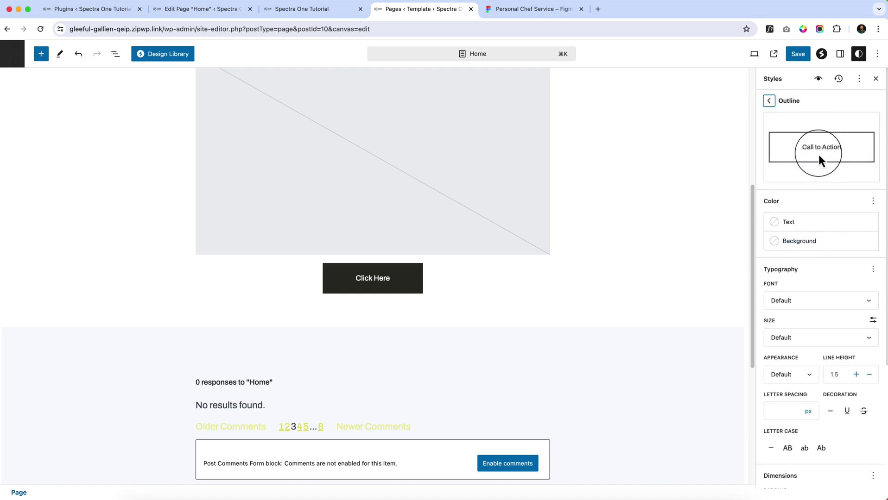
pyautogui.scroll(-5, 818, 250)
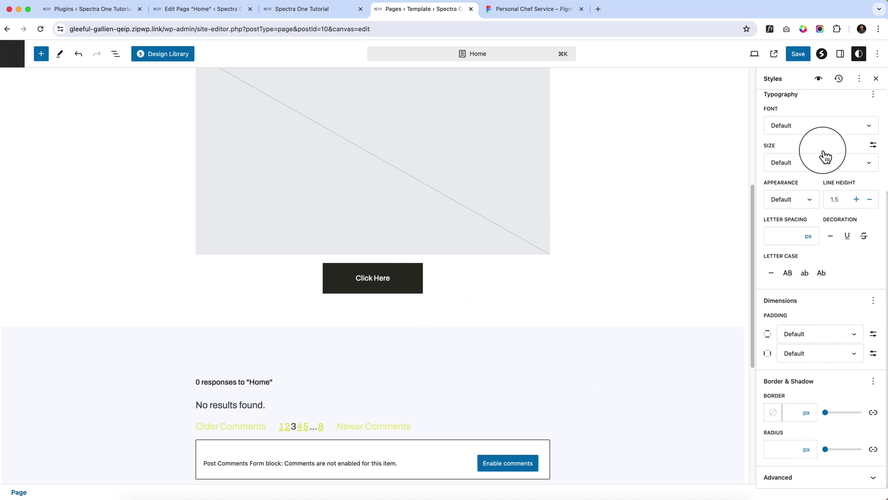
pyautogui.scroll(5, 824, 156)
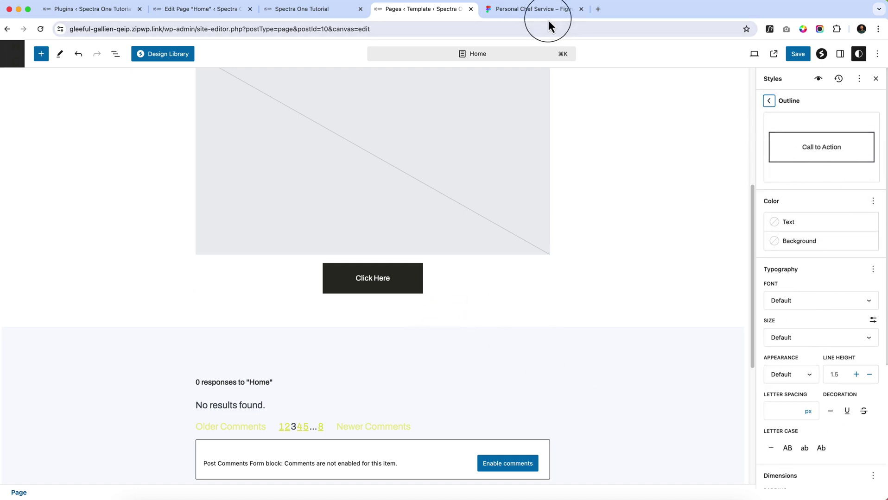
pyautogui.click(512, 14)
pyautogui.doubleClick(272, 168)
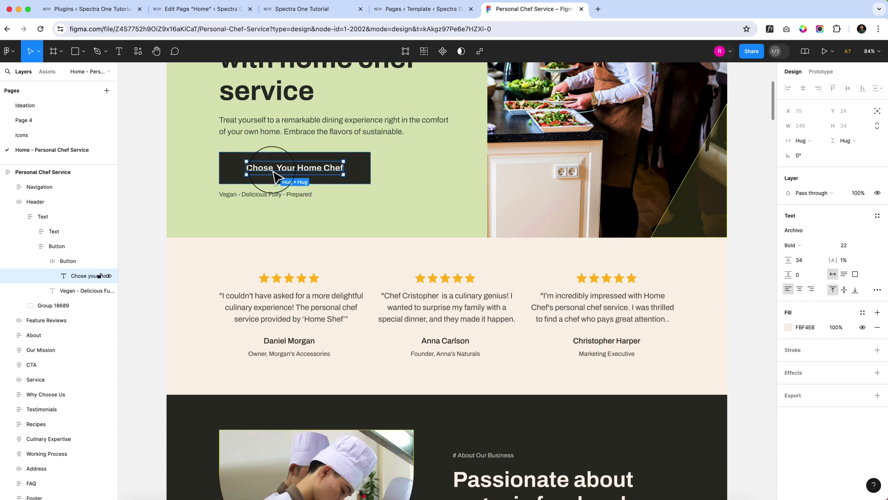
pyautogui.doubleClick(272, 168)
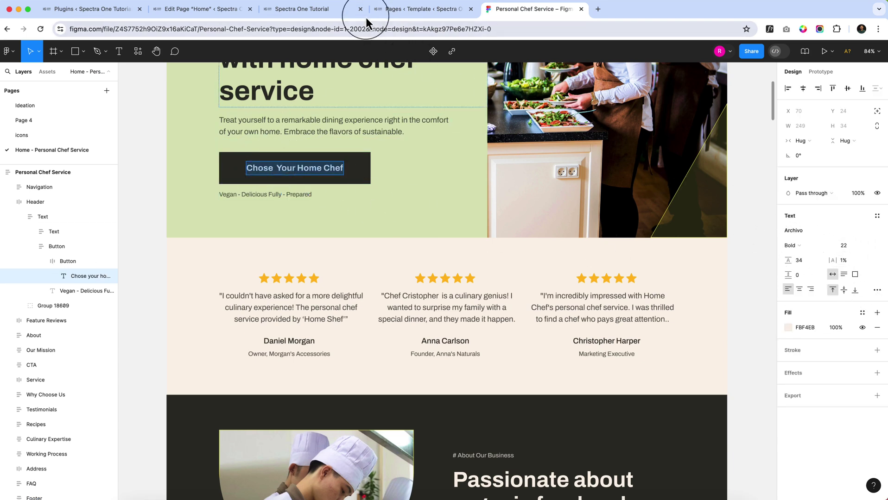
pyautogui.click(385, 10)
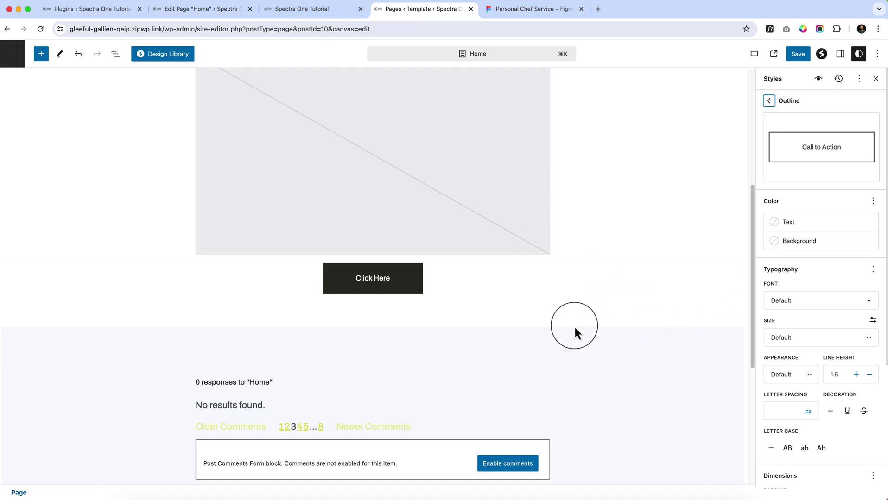
# - Set the Outline button typography to Archivo, custom 22 px size, Bold appearance
pyautogui.click(820, 302)
pyautogui.click(822, 321)
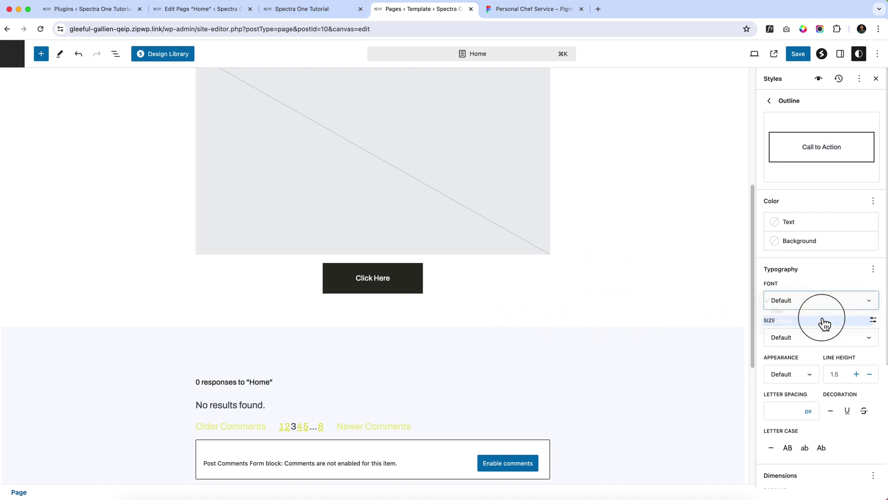
pyautogui.click(873, 320)
pyautogui.click(782, 338)
pyautogui.write('22')
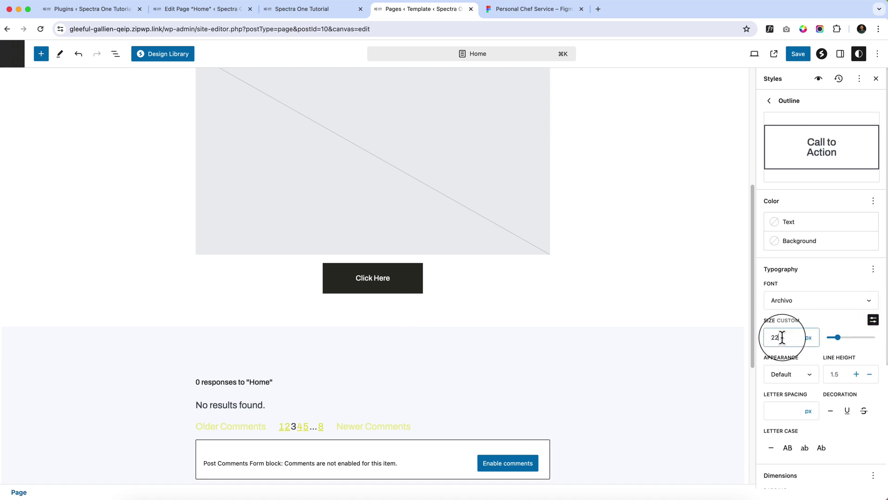
pyautogui.click(872, 269)
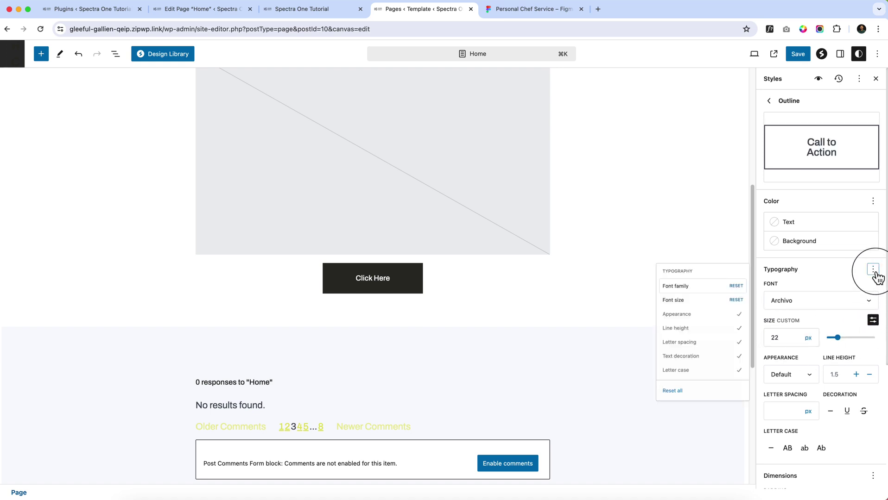
pyautogui.click(832, 268)
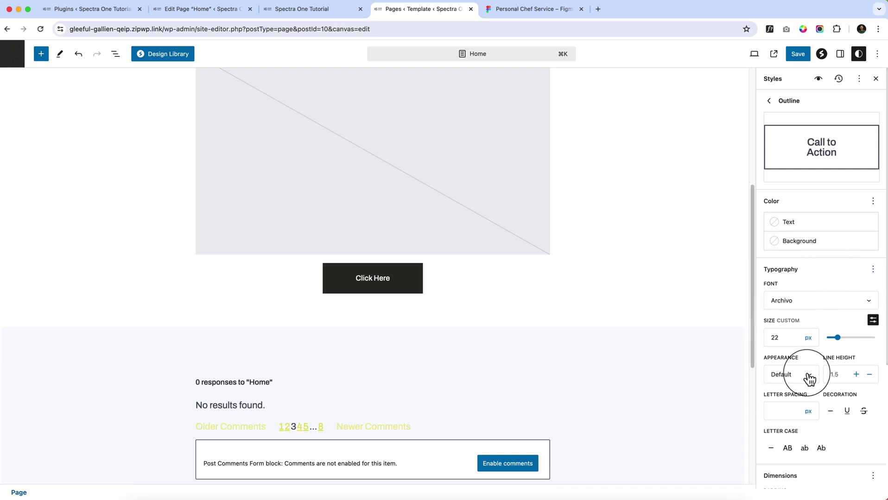
pyautogui.scroll(-3, 806, 376)
pyautogui.click(793, 319)
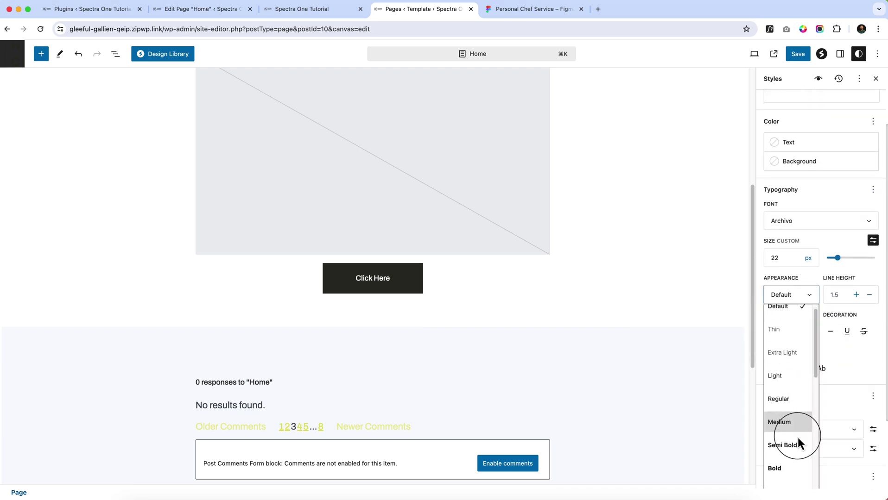
pyautogui.click(789, 460)
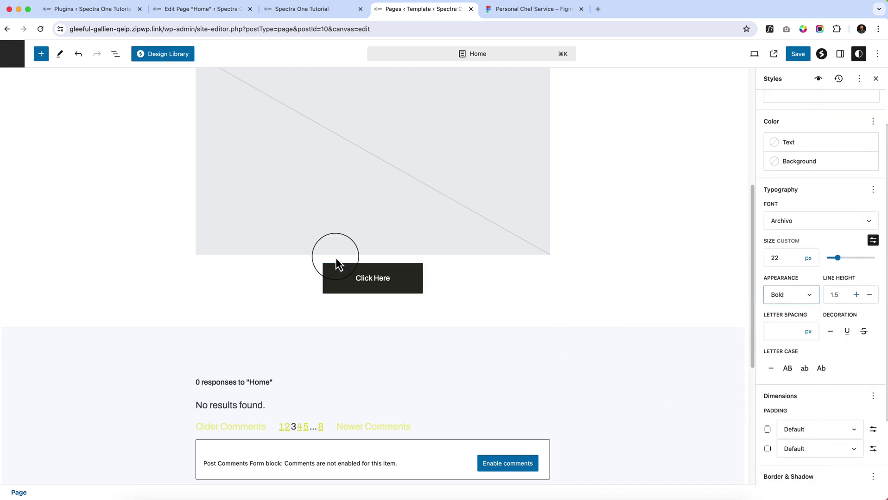
pyautogui.click(833, 357)
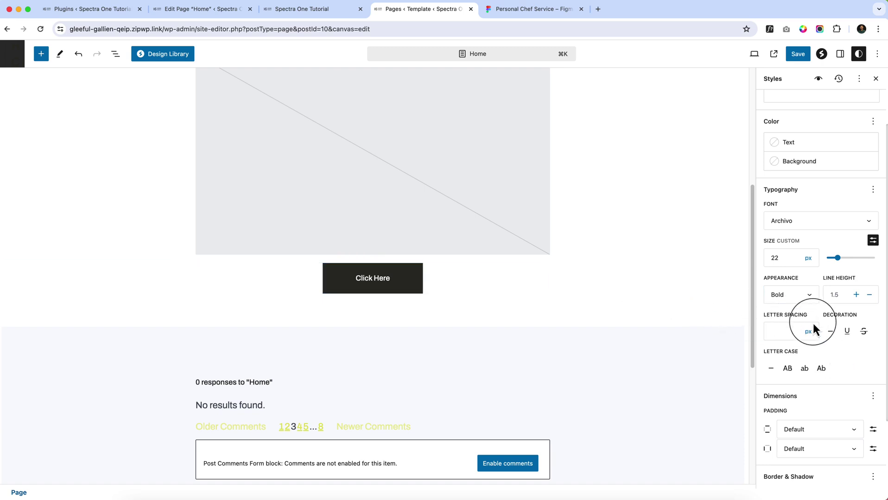
# - Save the site styles, reload the live Home page, and return to the site editor
pyautogui.scroll(3, 834, 162)
pyautogui.click(800, 54)
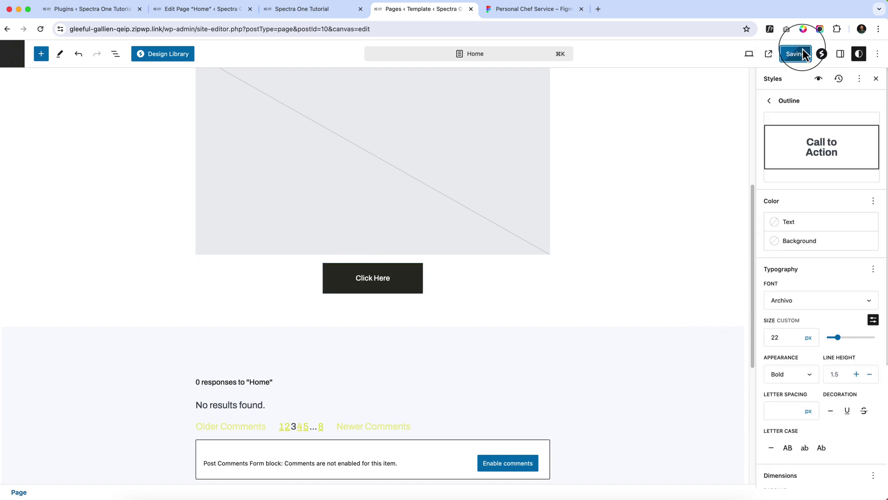
pyautogui.click(339, 14)
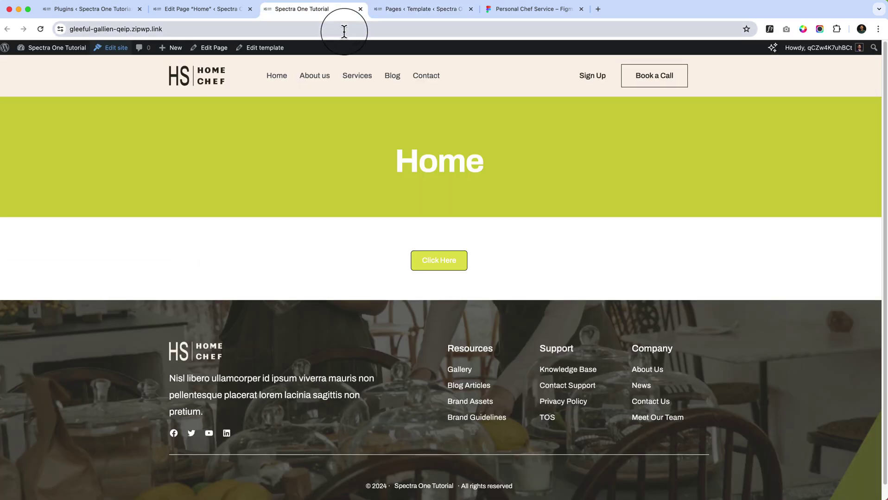
pyautogui.click(343, 30)
pyautogui.press('Return')
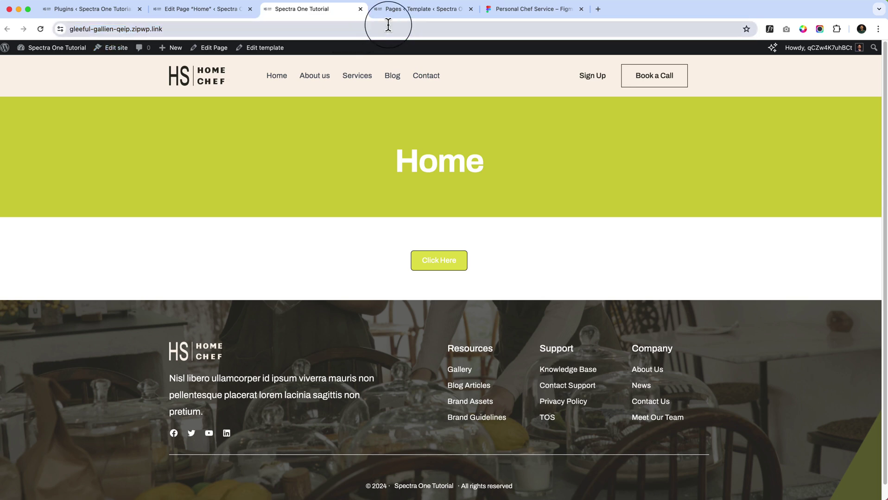
pyautogui.click(436, 16)
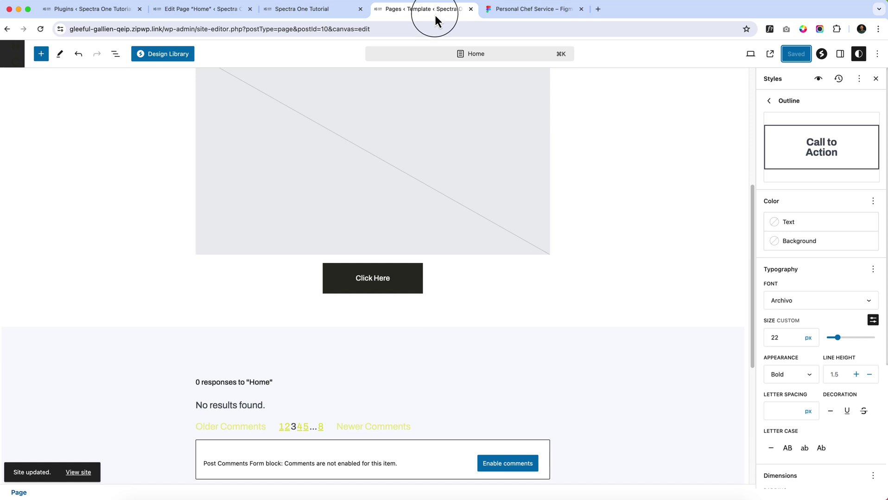
# - Turn on Inherit From Theme for the Click Here button, update the Home page, and view it live
pyautogui.click(273, 11)
pyautogui.click(212, 11)
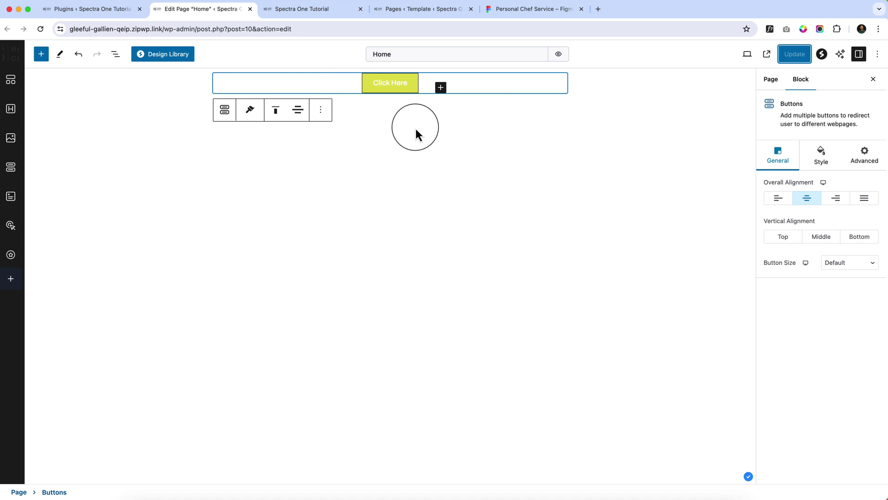
pyautogui.click(385, 85)
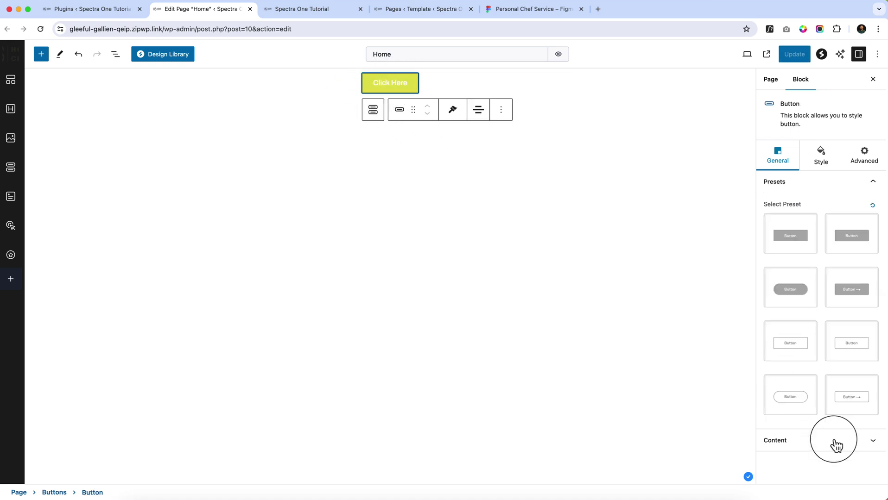
pyautogui.click(815, 452)
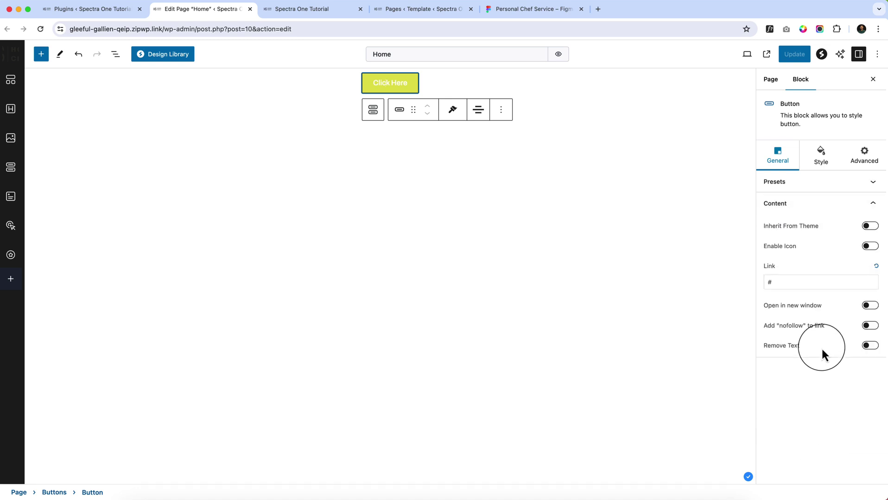
pyautogui.click(870, 227)
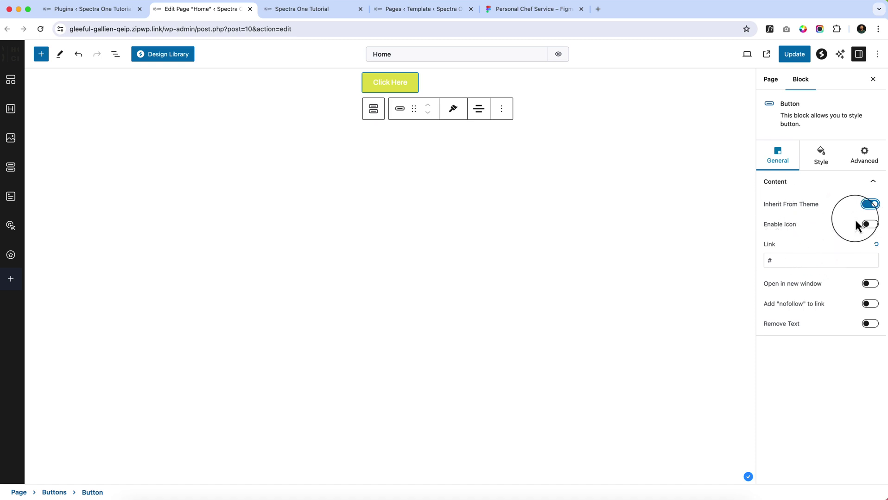
pyautogui.click(794, 54)
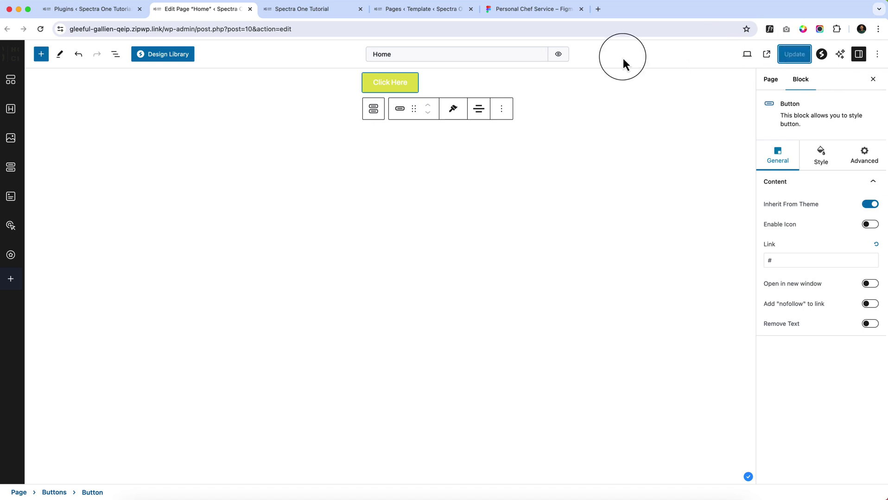
pyautogui.click(325, 11)
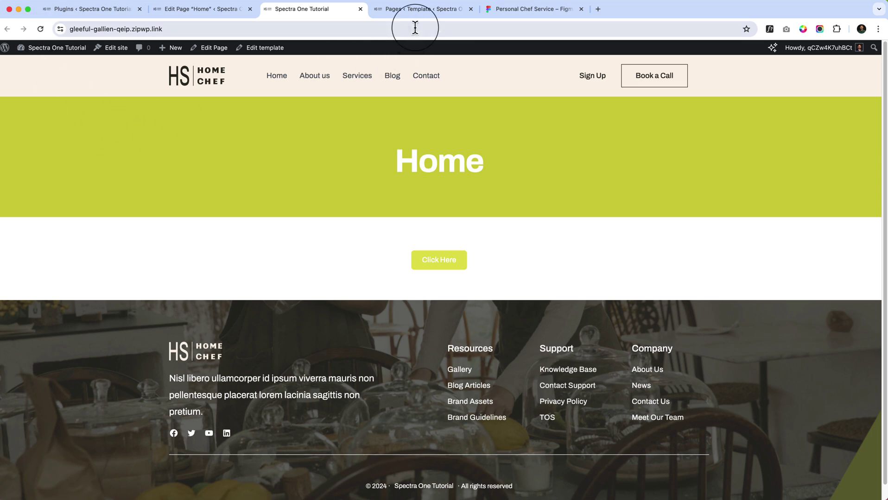
# - Select the Click Here button block through List View in the site editor
pyautogui.click(418, 11)
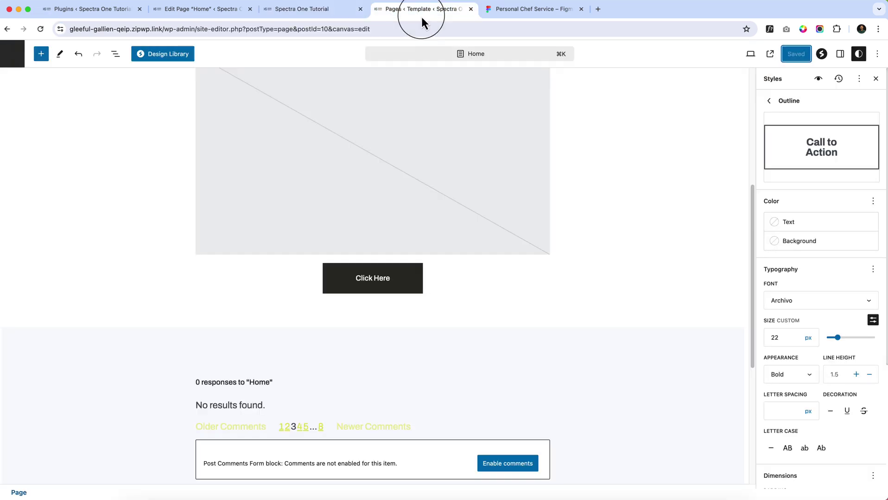
pyautogui.click(420, 289)
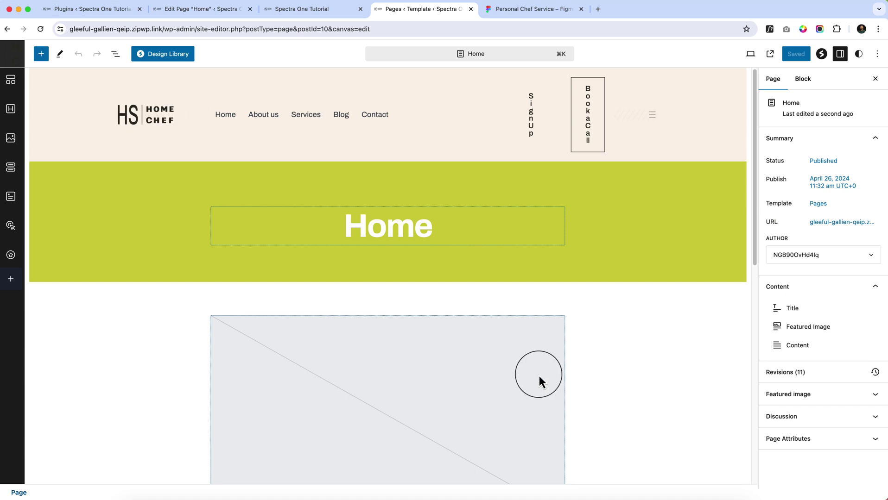
pyautogui.scroll(-6, 526, 352)
pyautogui.click(440, 271)
pyautogui.click(450, 265)
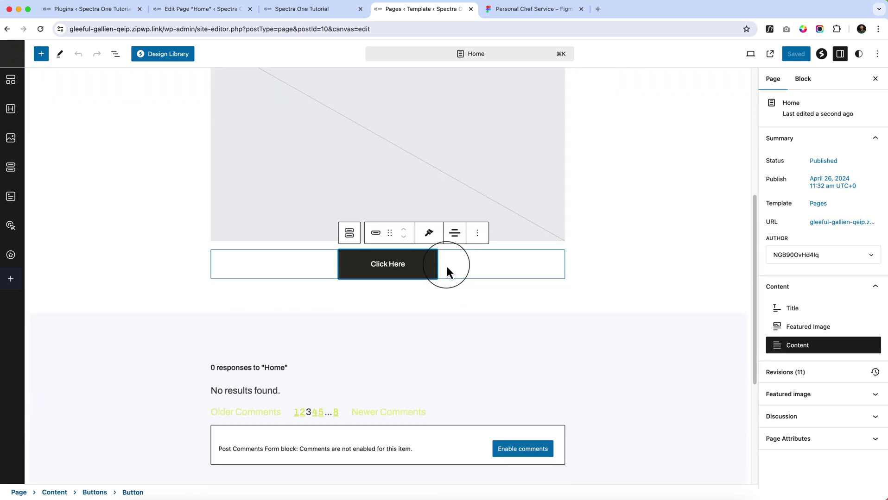
pyautogui.click(116, 54)
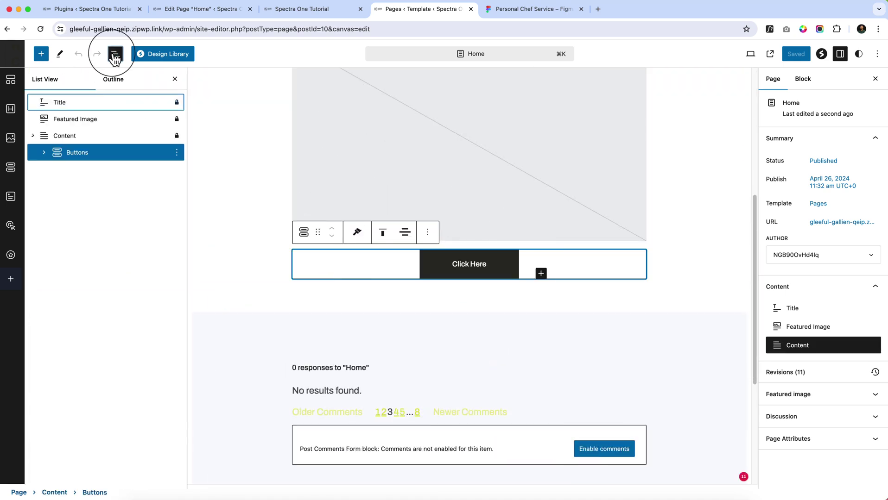
pyautogui.click(489, 273)
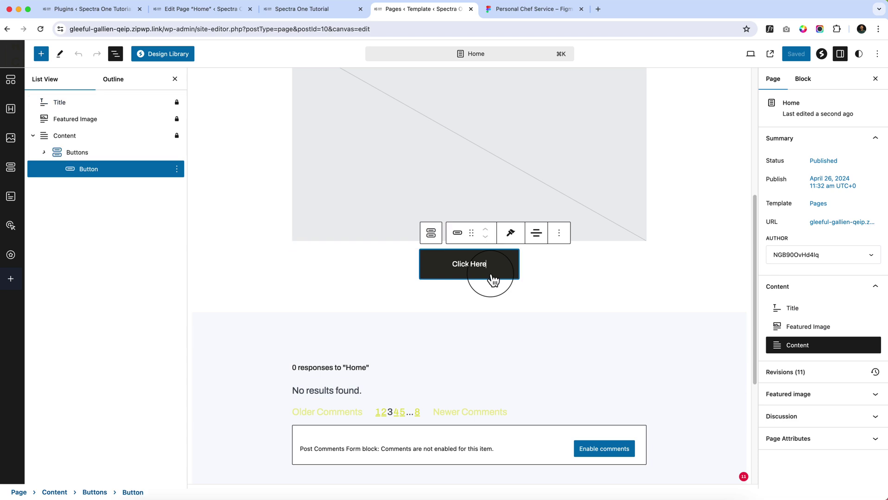
# - Show the global Styles > Blocks > Button settings with colours, typography and 24/70 px padding
pyautogui.click(859, 55)
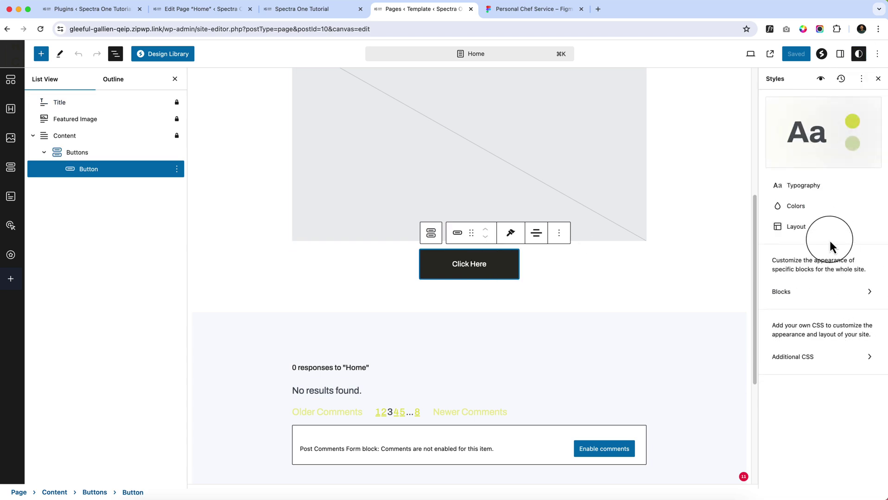
pyautogui.click(797, 319)
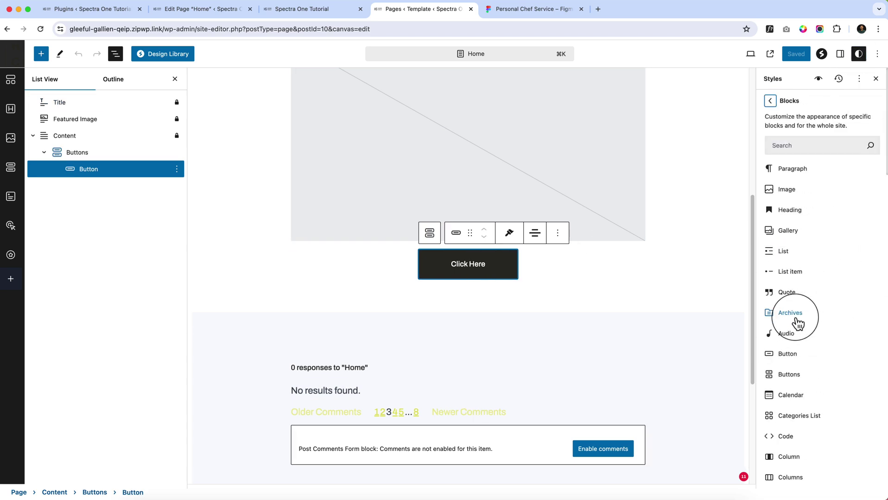
pyautogui.click(804, 354)
pyautogui.scroll(-5, 830, 297)
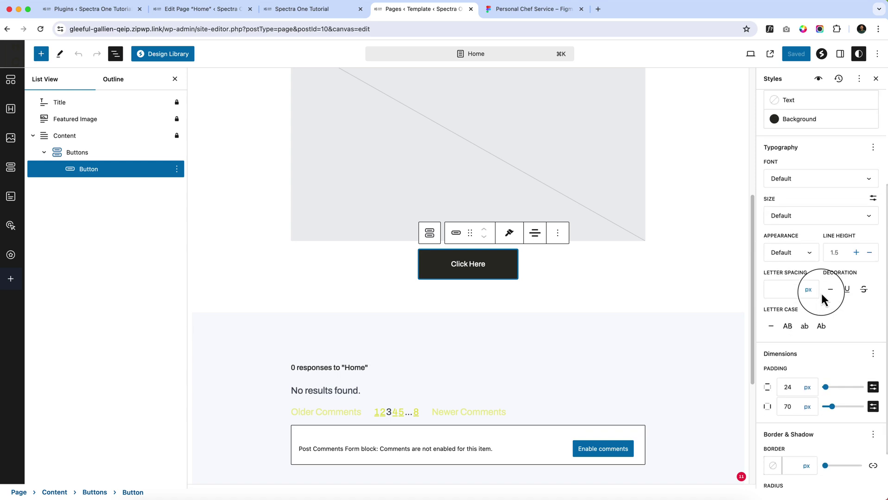
# - Delete the Spectra Click Here buttons block from the Home page
pyautogui.click(222, 8)
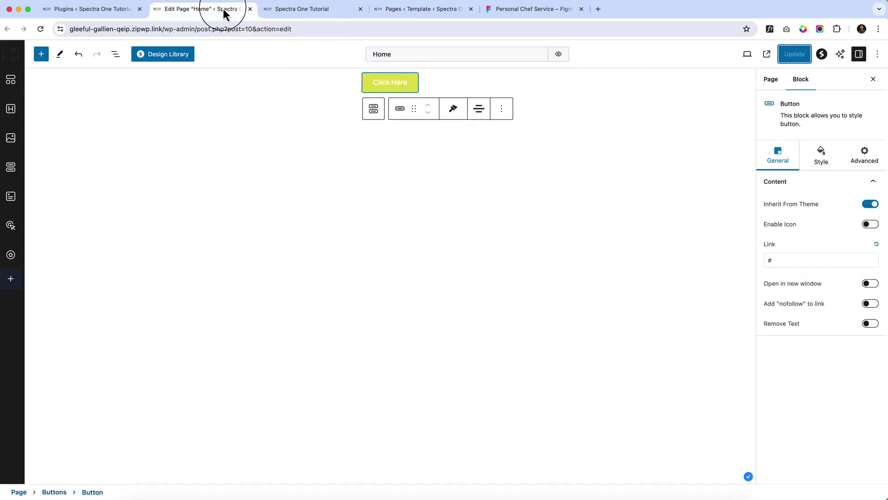
pyautogui.click(437, 87)
pyautogui.click(320, 109)
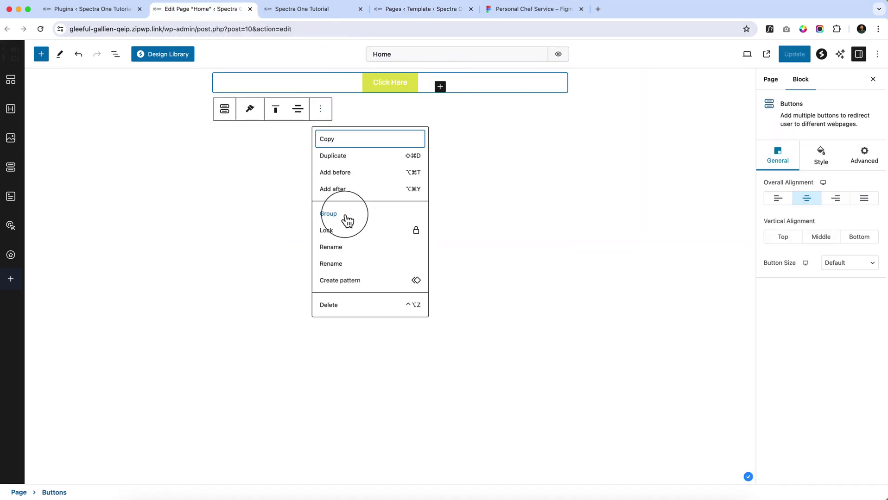
pyautogui.click(327, 306)
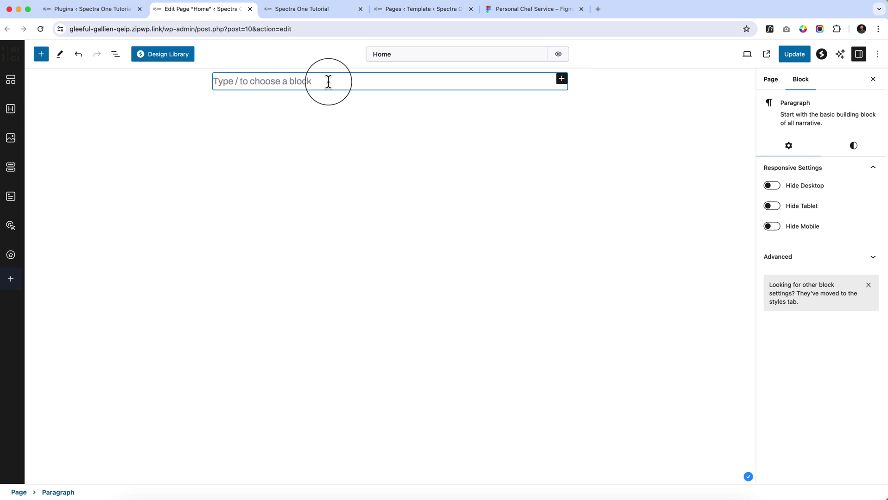
# - Insert a core Buttons block via /butt, remove its inner button, and update the page
pyautogui.write('/butt')
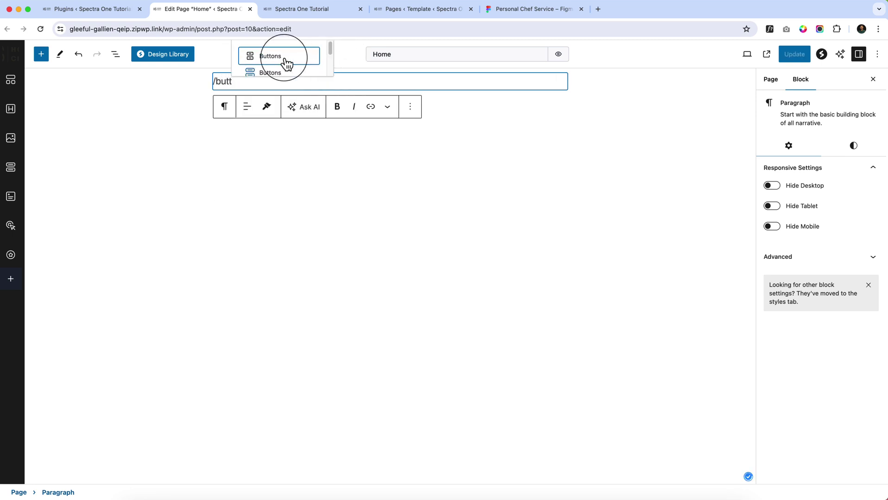
pyautogui.click(281, 61)
pyautogui.click(277, 141)
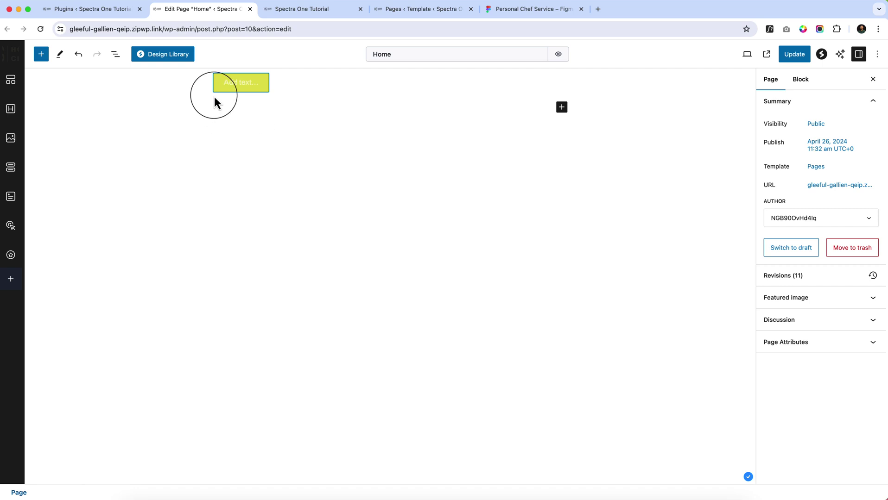
pyautogui.click(232, 83)
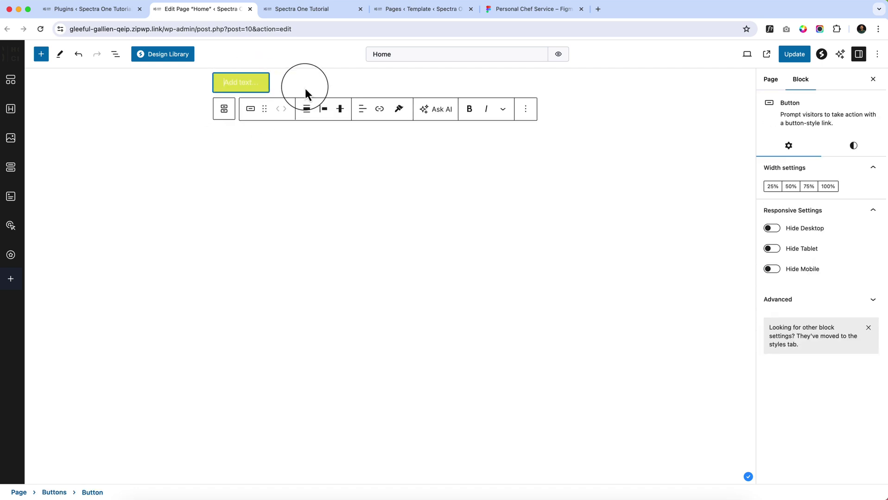
pyautogui.click(526, 109)
pyautogui.click(536, 310)
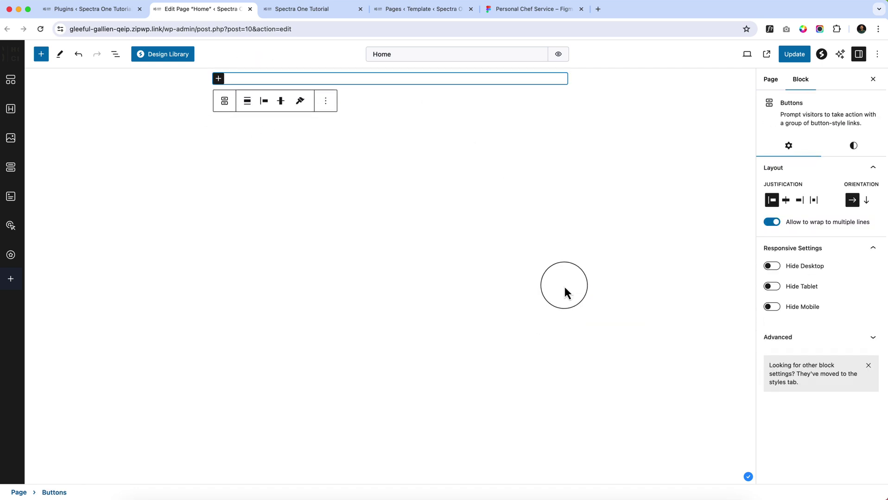
pyautogui.click(798, 55)
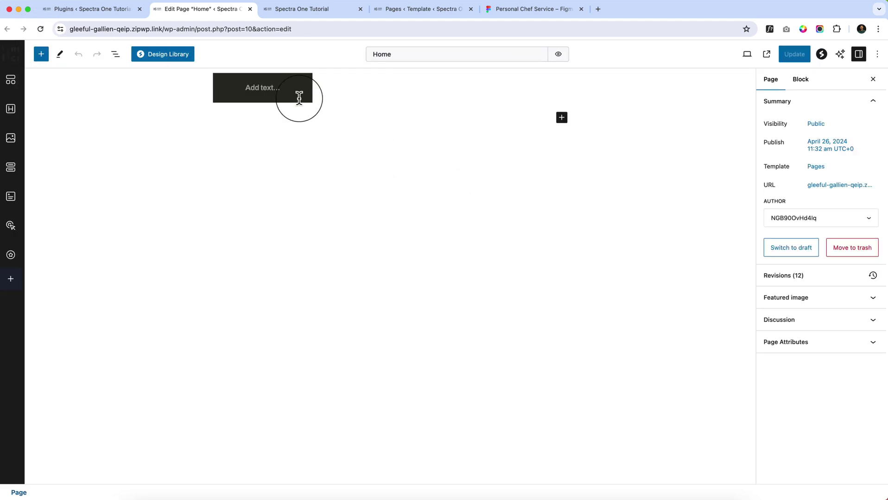
pyautogui.click(261, 93)
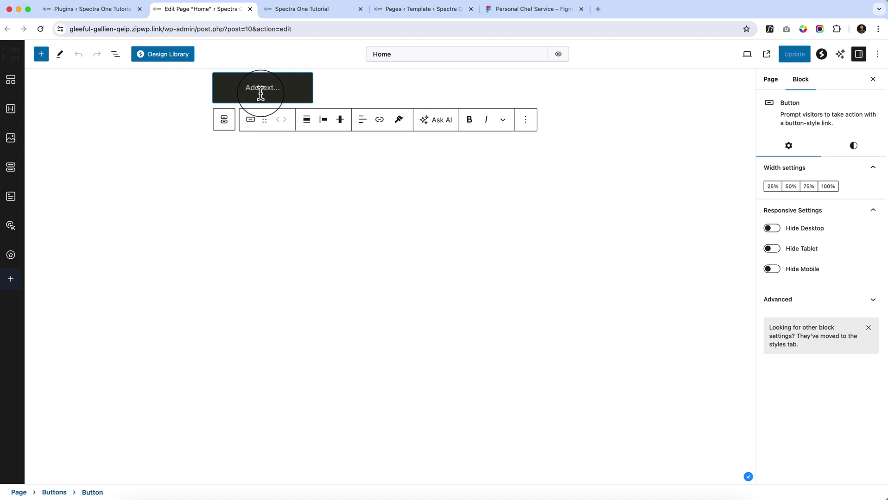
pyautogui.click(338, 10)
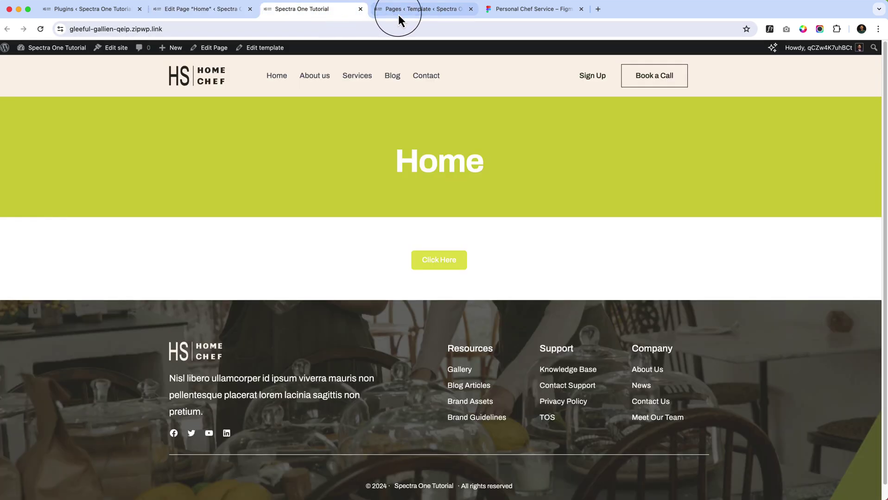
pyautogui.click(398, 14)
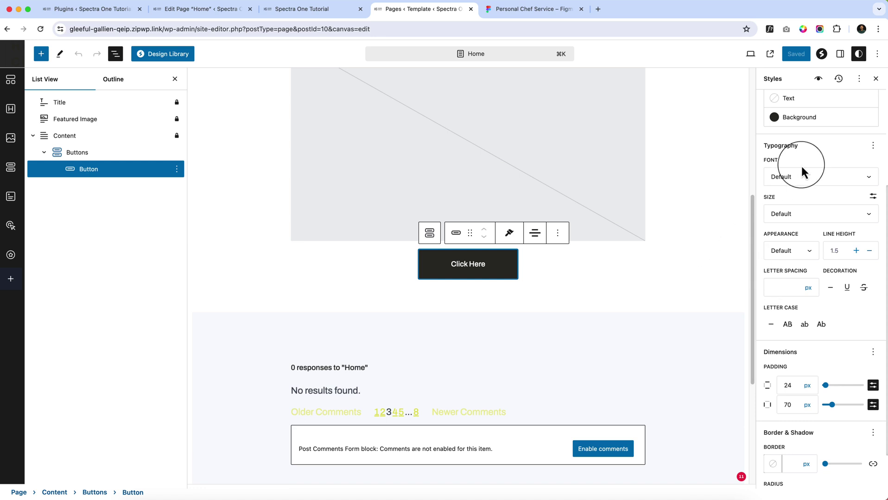
pyautogui.click(188, 13)
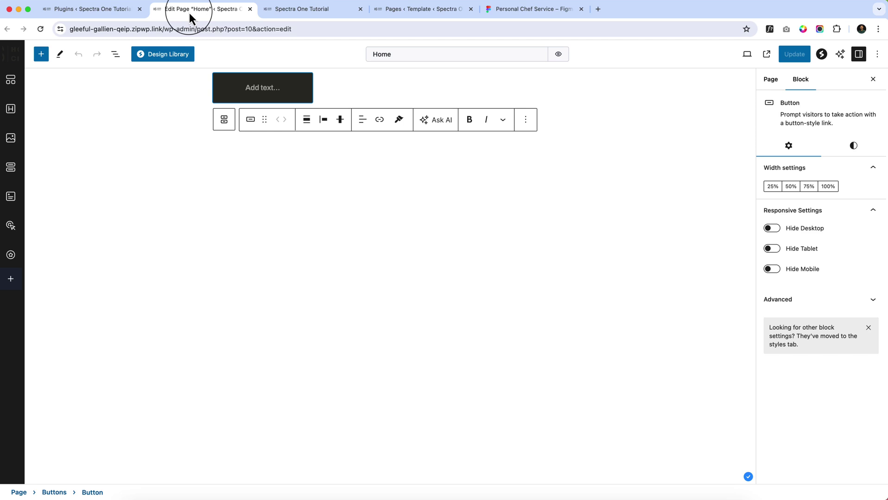
pyautogui.click(407, 11)
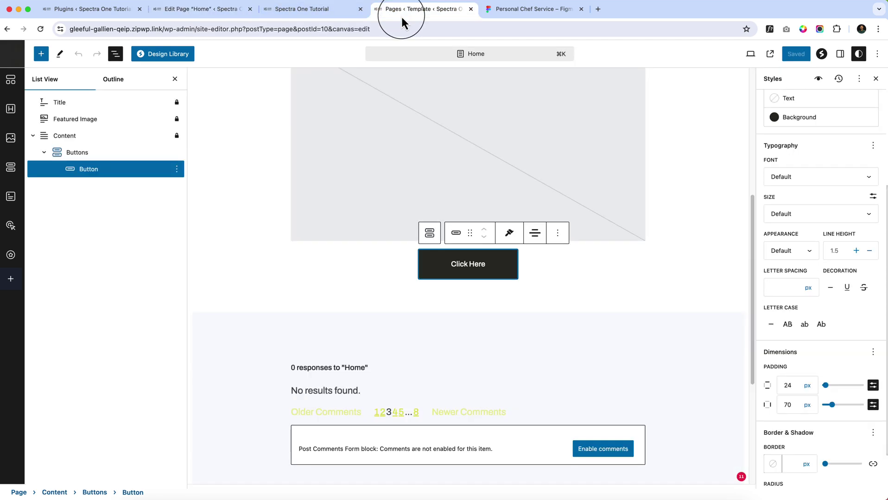
pyautogui.click(197, 17)
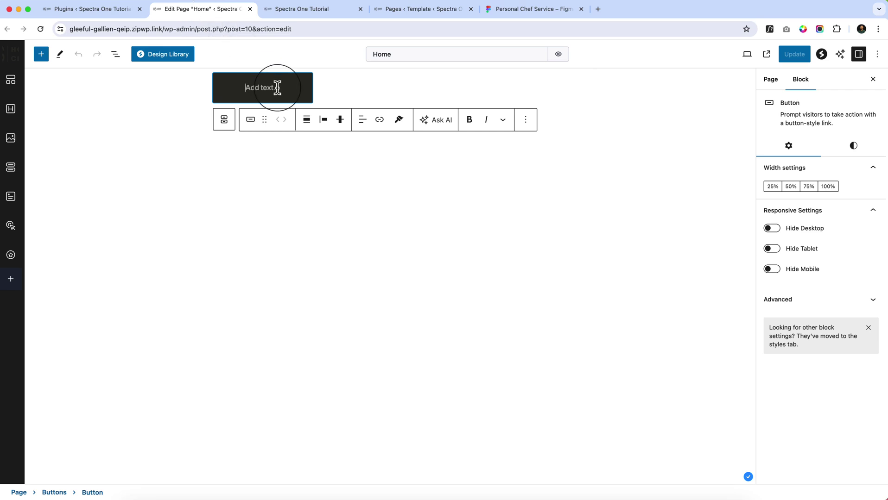
# - Type 'Test button' and insert a Spectra Buttons block below it via /but
pyautogui.write('Test but')
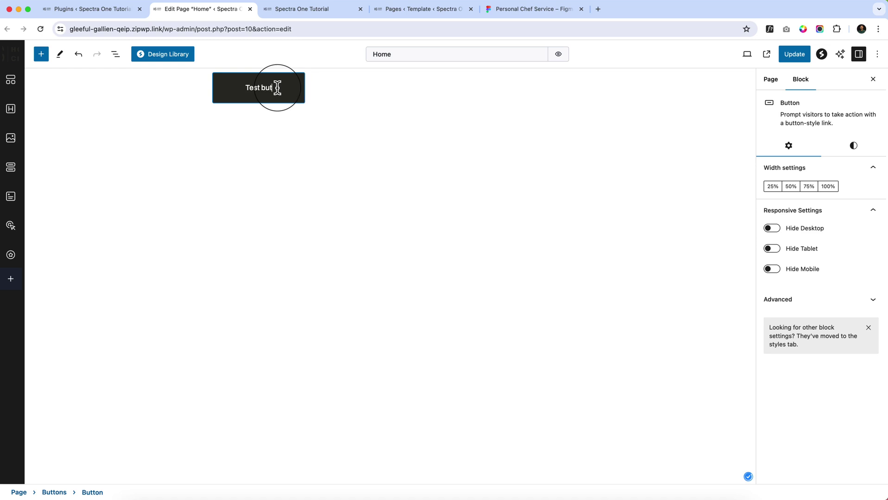
pyautogui.write('ton')
pyautogui.click(317, 171)
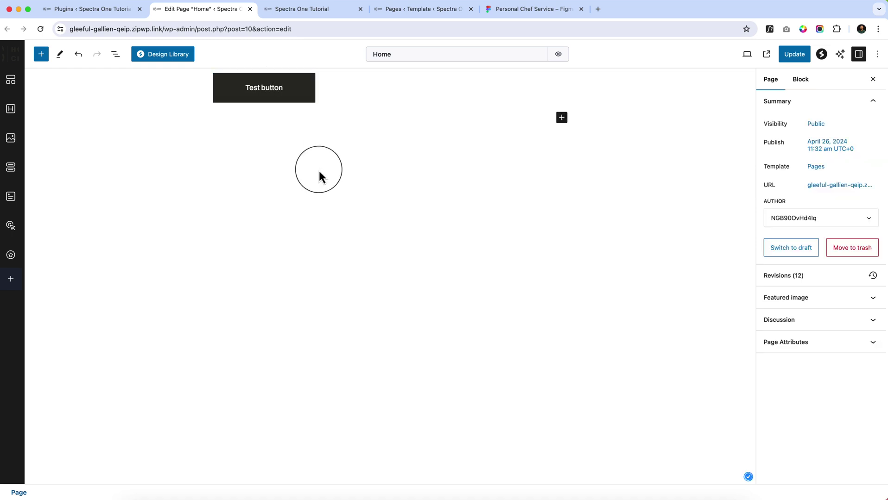
pyautogui.click(318, 118)
pyautogui.write('/spa')
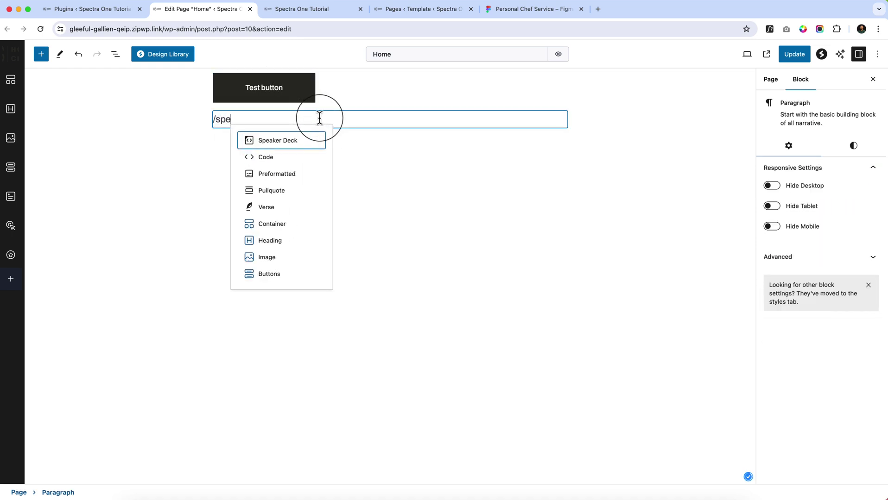
pyautogui.press('BackSpace')
pyautogui.press('BackSpace')
pyautogui.press('BackSpace')
pyautogui.write('but')
pyautogui.press('Down')
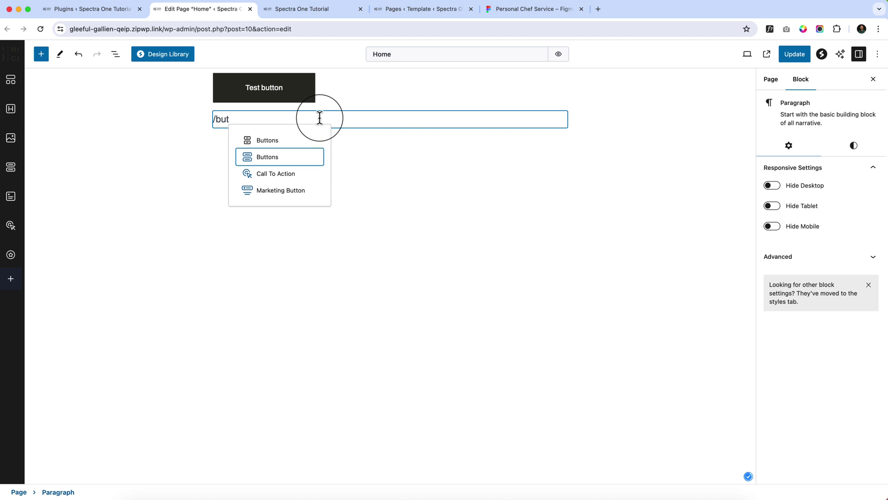
pyautogui.press('Return')
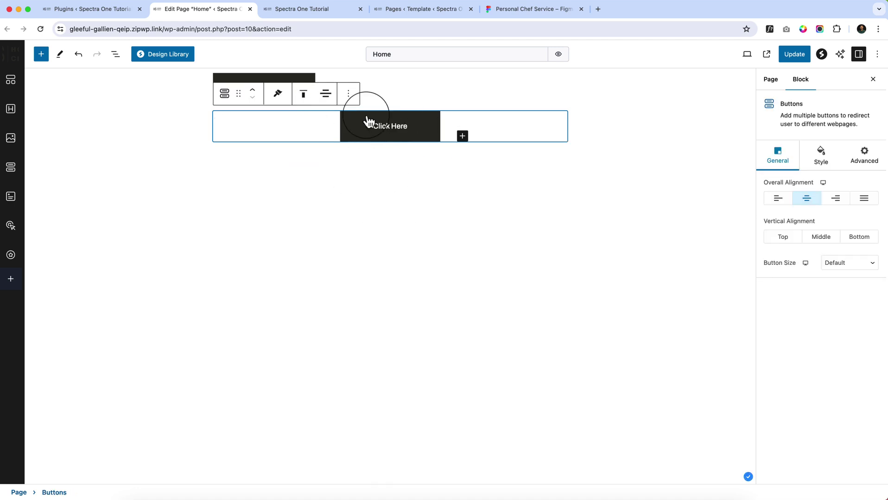
# - Delete both the Test button and Click Here buttons blocks, leaving the Home page empty
pyautogui.click(358, 83)
pyautogui.click(333, 83)
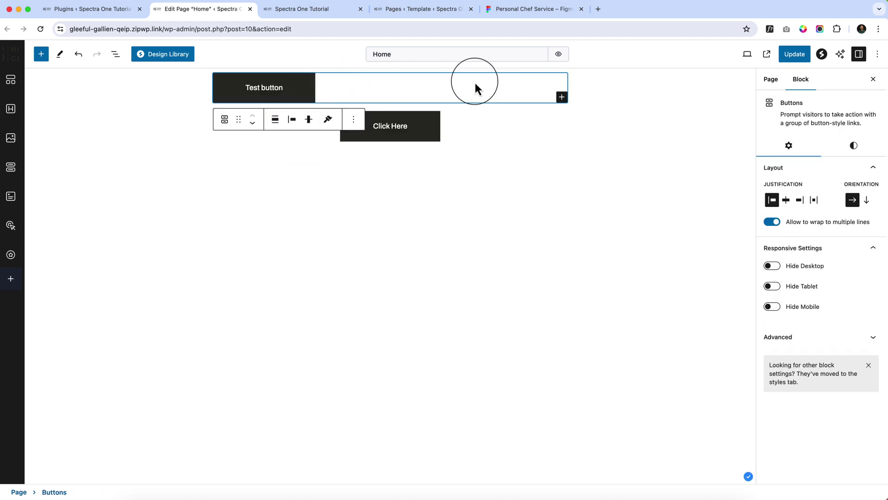
pyautogui.click(353, 120)
pyautogui.click(397, 359)
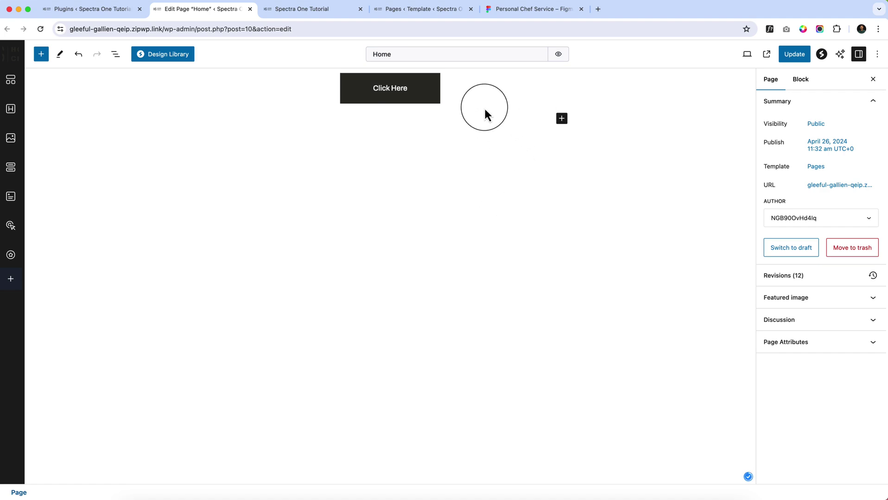
pyautogui.click(471, 92)
pyautogui.click(321, 122)
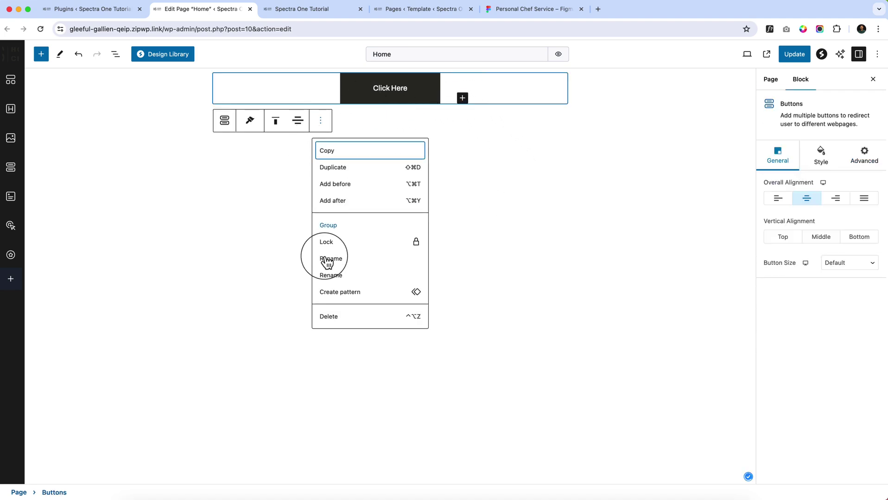
pyautogui.click(332, 320)
# - Review the Figma hero's Archivo Bold 22 'Chose Your Home Chef' button
pyautogui.click(510, 9)
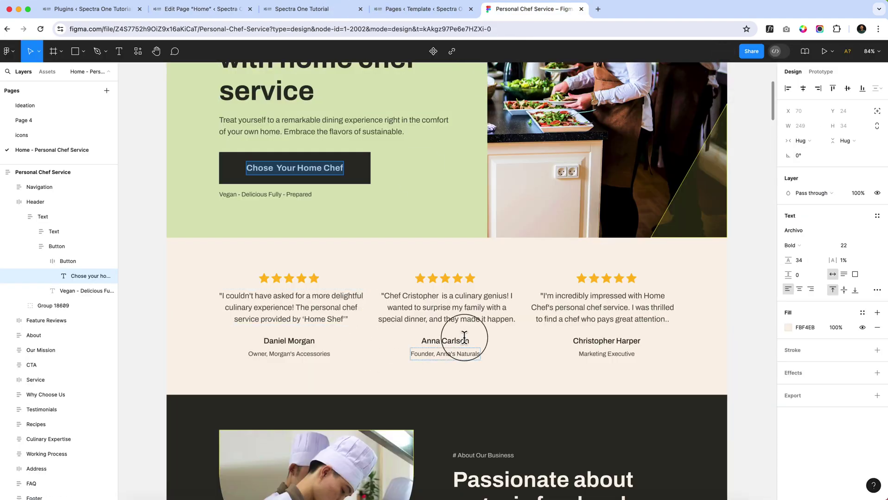
pyautogui.scroll(5, 456, 329)
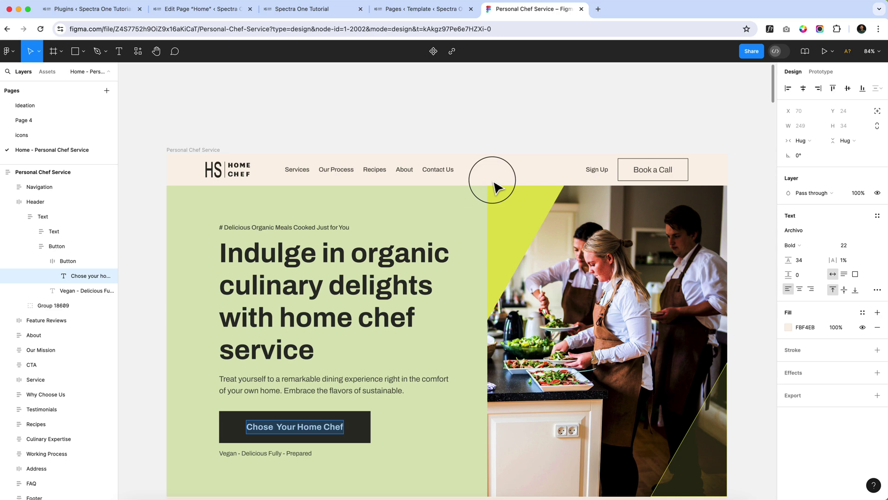
pyautogui.scroll(-4, 458, 276)
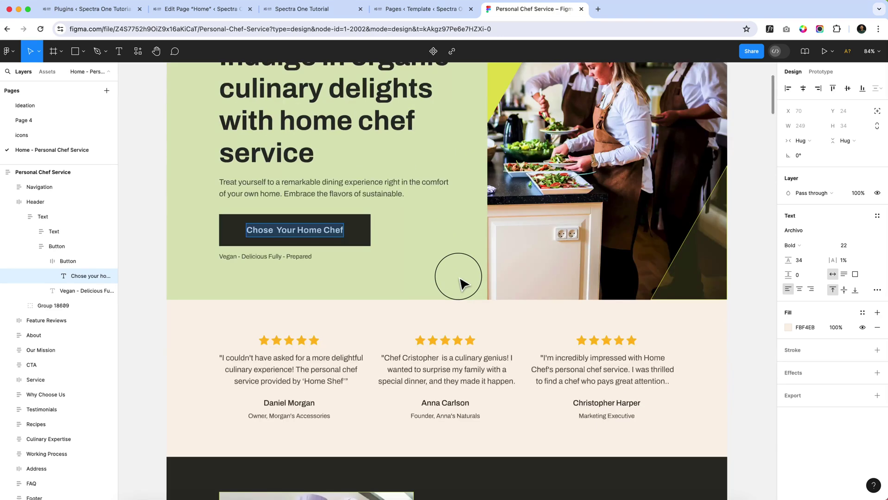